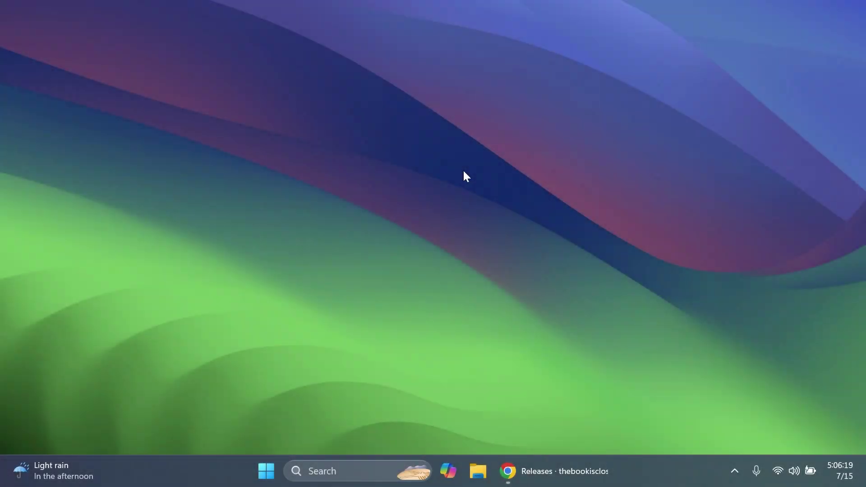
# - Look up the Windows version details in Settings, then close Settings
pyautogui.press('super')
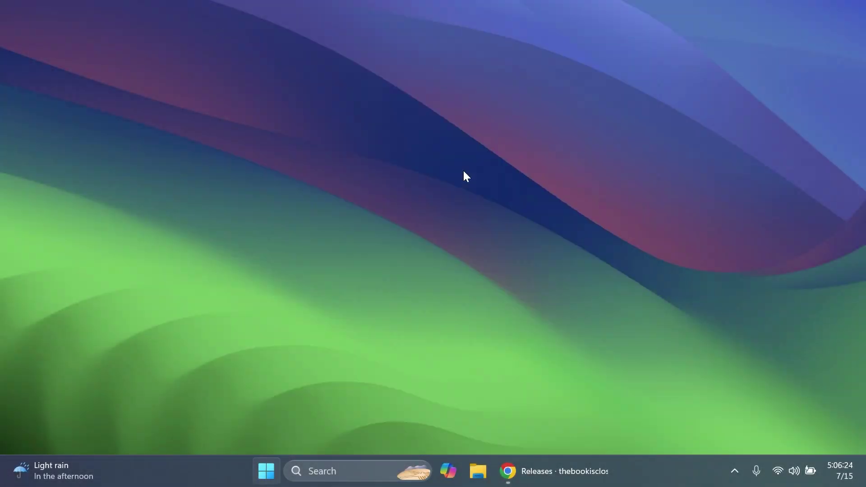
pyautogui.write('vers')
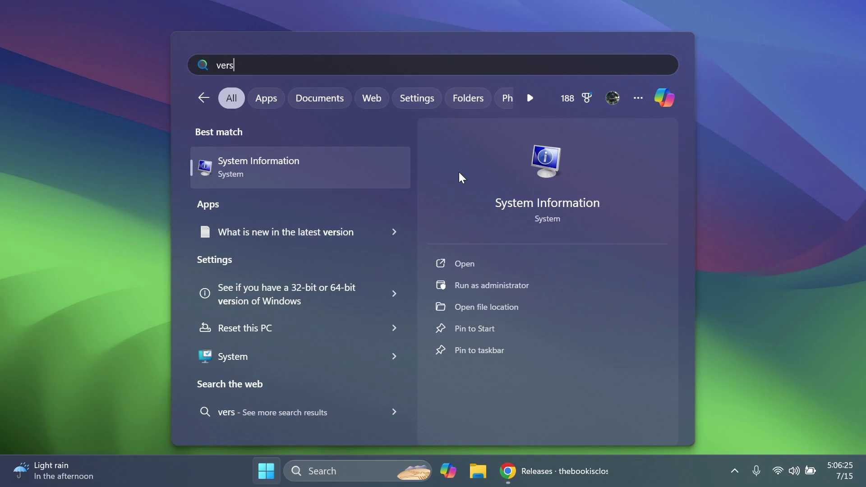
pyautogui.click(304, 300)
pyautogui.scroll(-3, 410, 250)
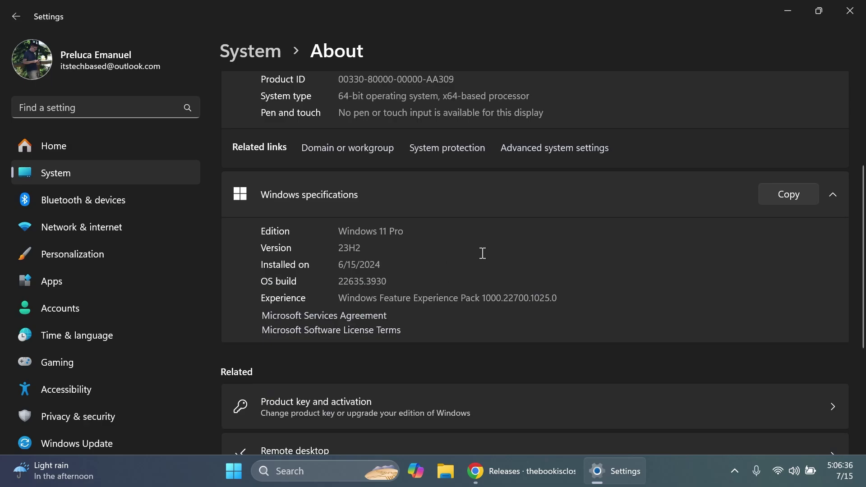
pyautogui.click(850, 11)
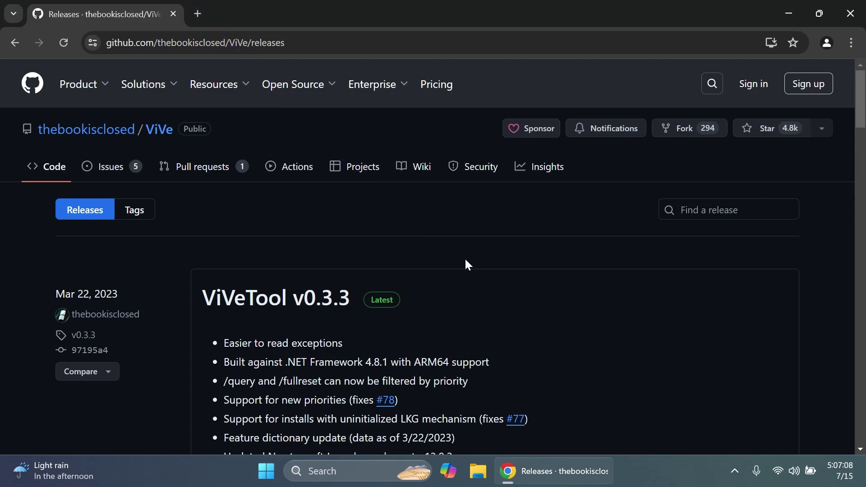
# - Download ViVeTool-v0.3.3.zip from the Assets list on the ViVeTool releases page
pyautogui.scroll(-3, 442, 204)
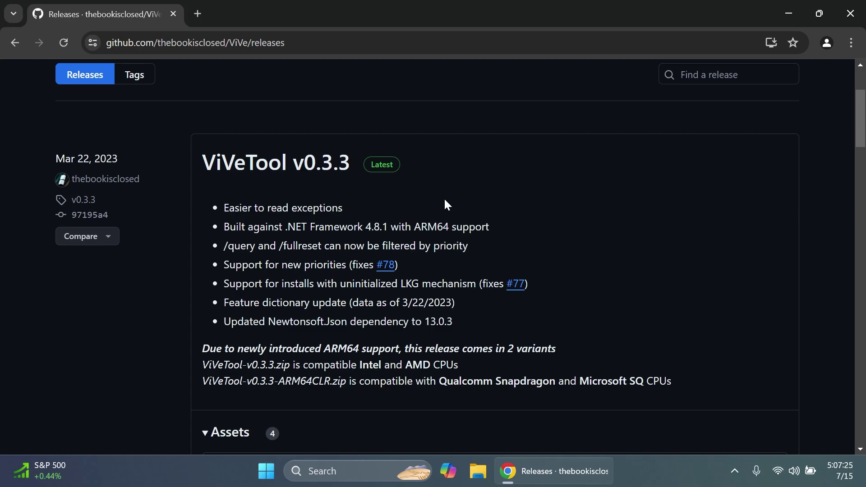
pyautogui.scroll(-2, 443, 197)
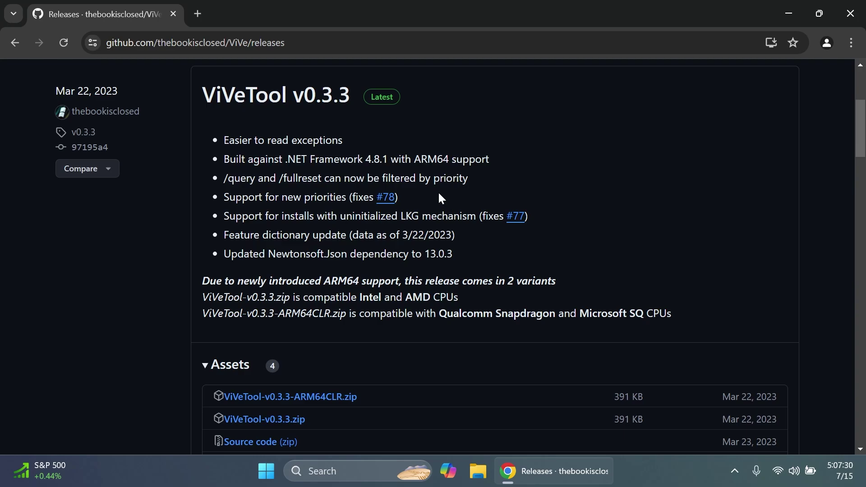
pyautogui.click(291, 427)
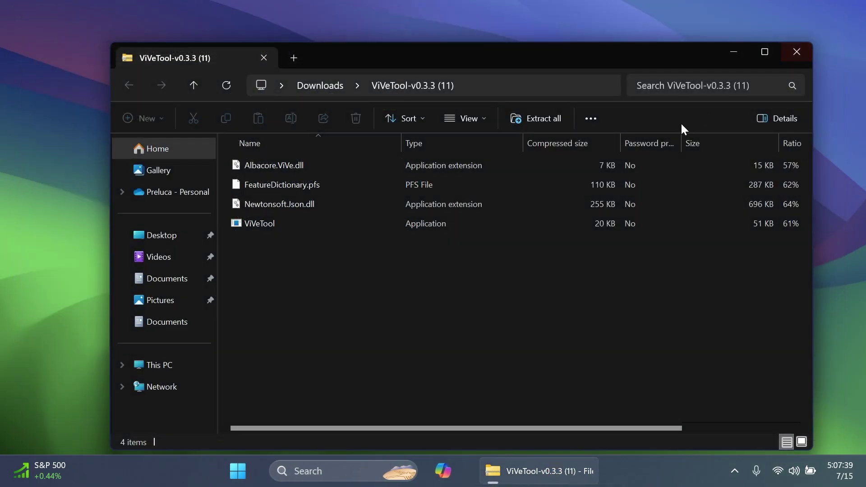
# - Extract the zip into C:\hidden features on Windows 11 Beta (C:), replacing existing files
pyautogui.click(547, 120)
pyautogui.click(575, 169)
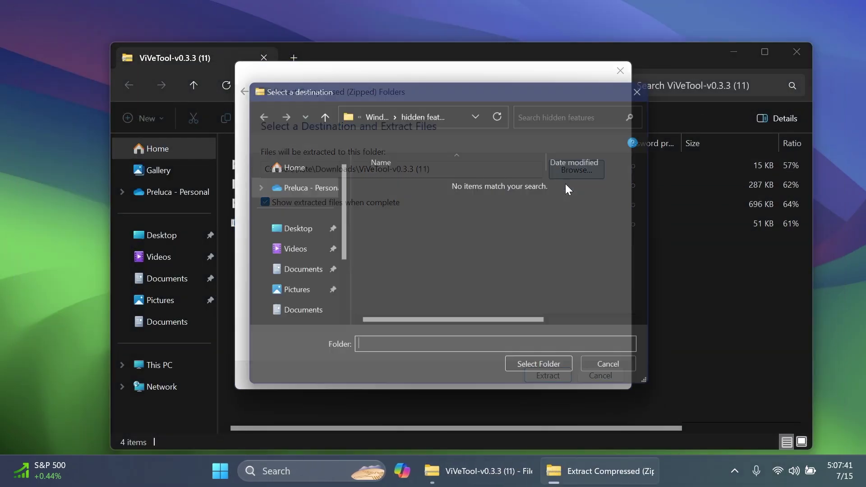
pyautogui.scroll(-2, 284, 246)
pyautogui.click(291, 269)
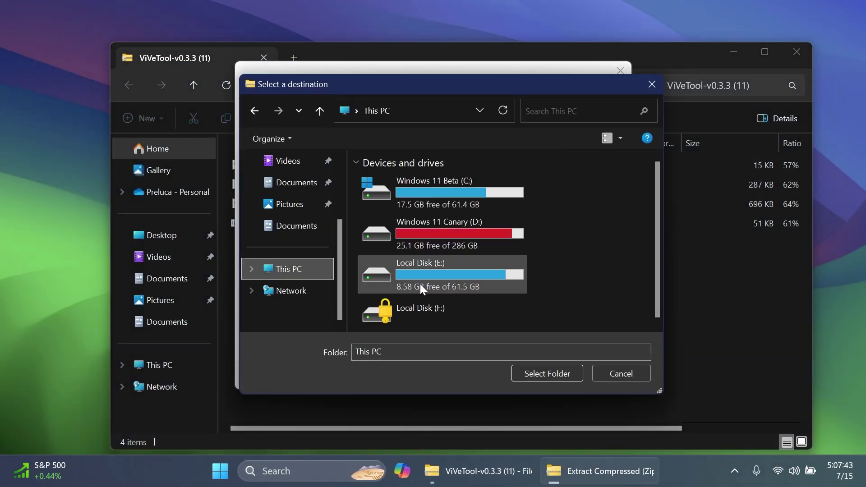
pyautogui.doubleClick(469, 200)
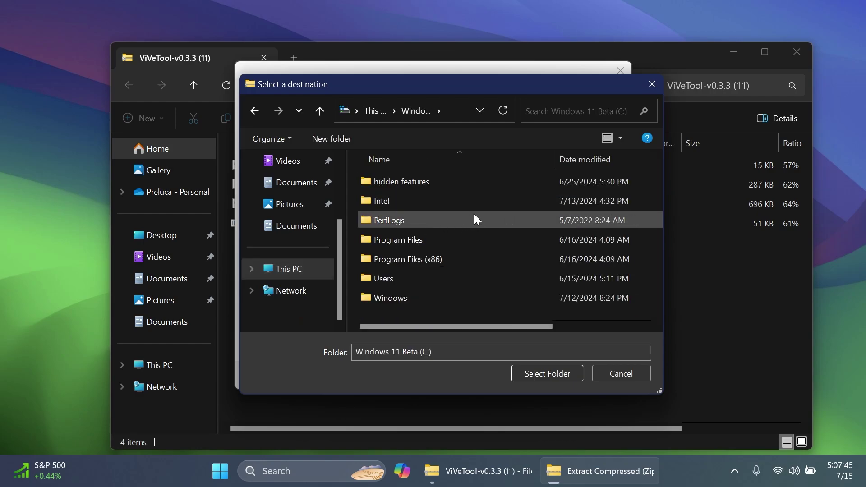
pyautogui.click(409, 178)
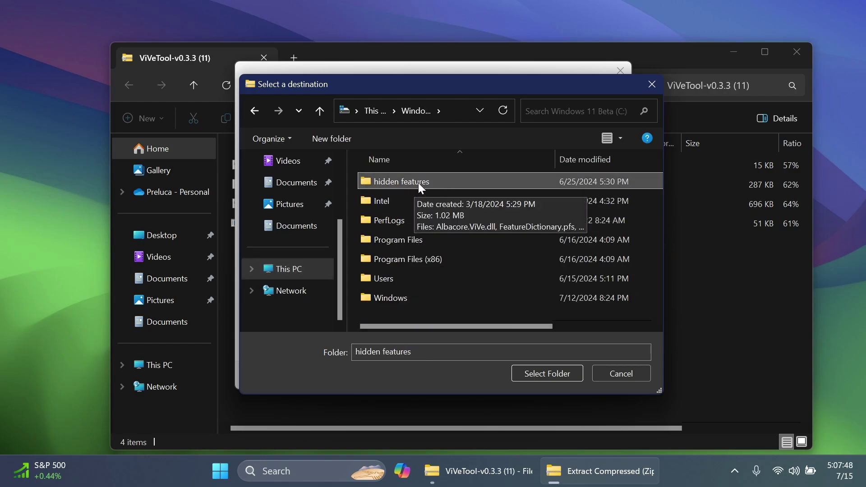
pyautogui.click(548, 374)
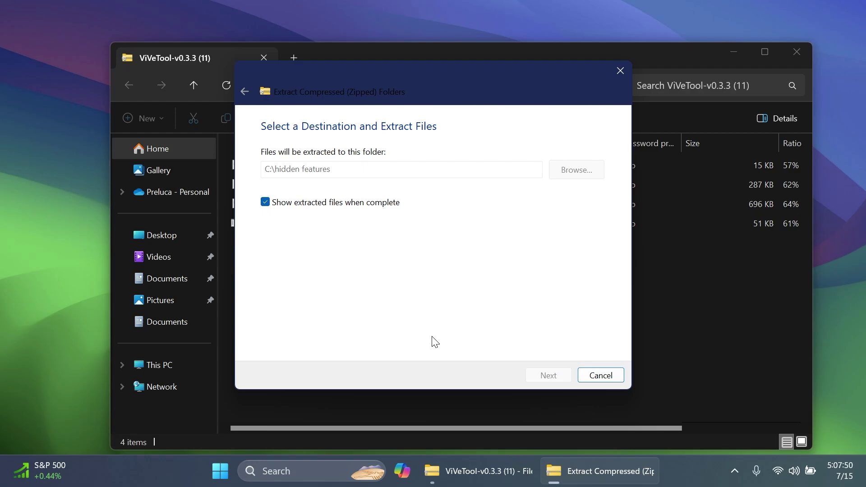
pyautogui.click(198, 190)
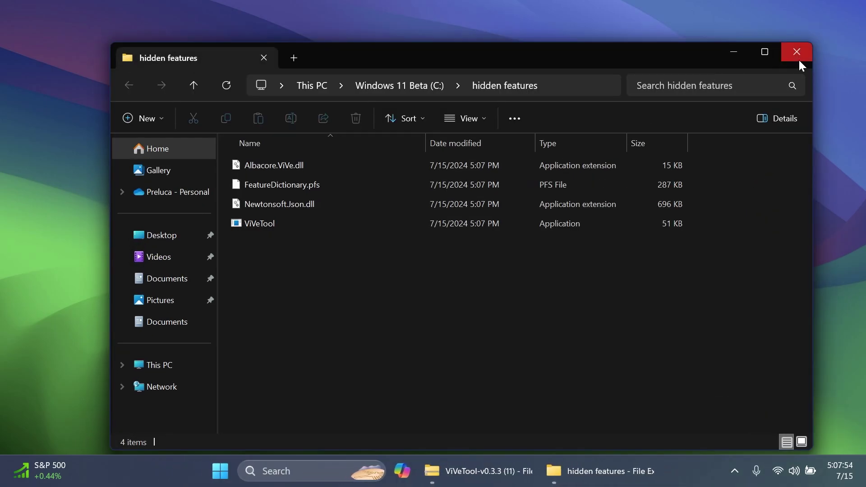
# - Select the hidden features folder path, then close both Explorer windows
pyautogui.click(367, 87)
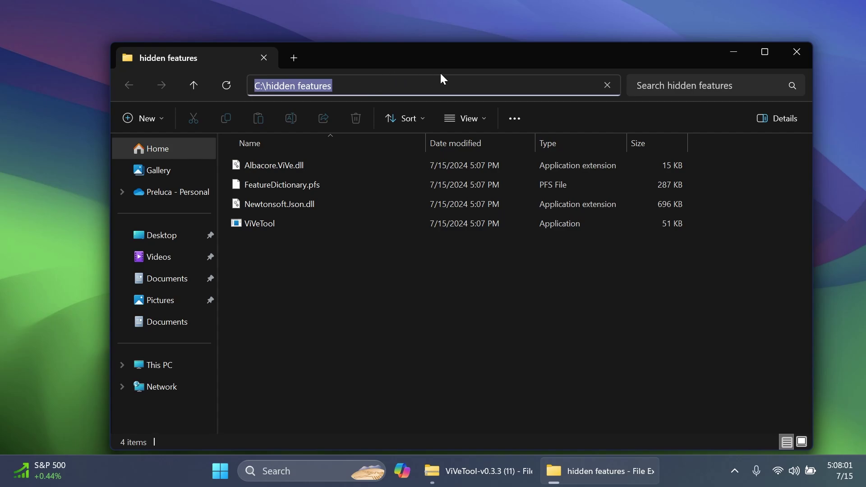
pyautogui.click(792, 53)
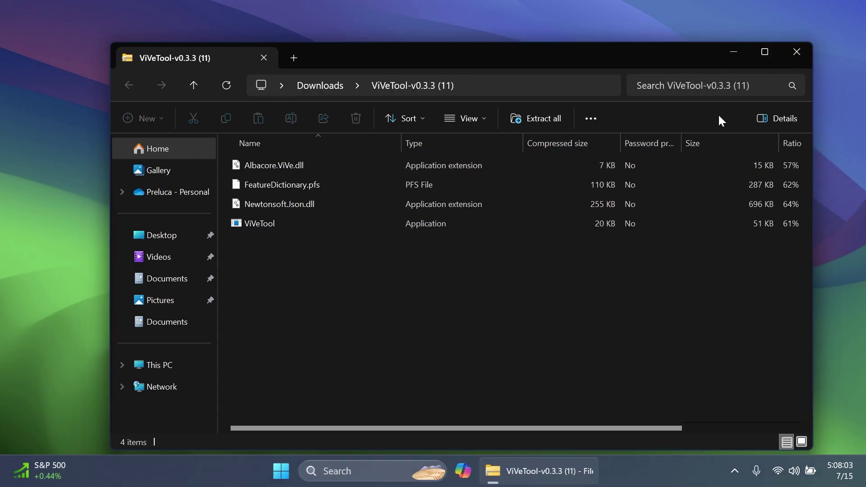
pyautogui.click(797, 59)
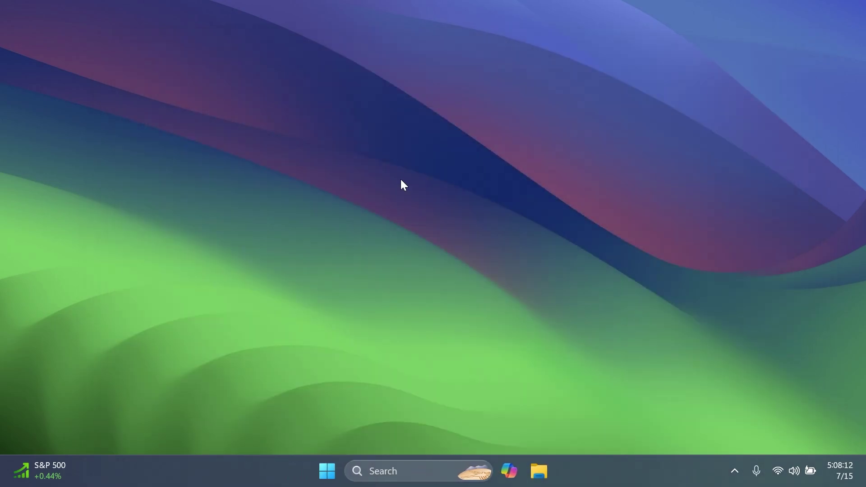
# - Start Command Prompt as administrator and change into C:\hidden features
pyautogui.press('super')
pyautogui.write('cmd')
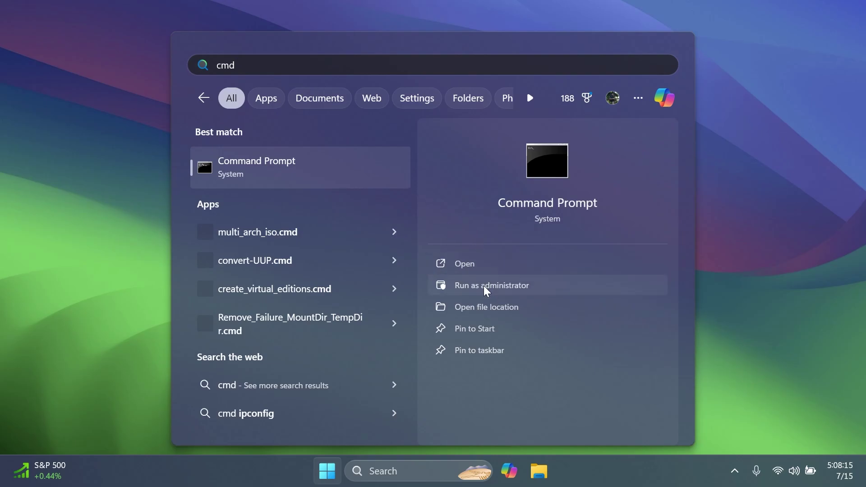
pyautogui.click(484, 286)
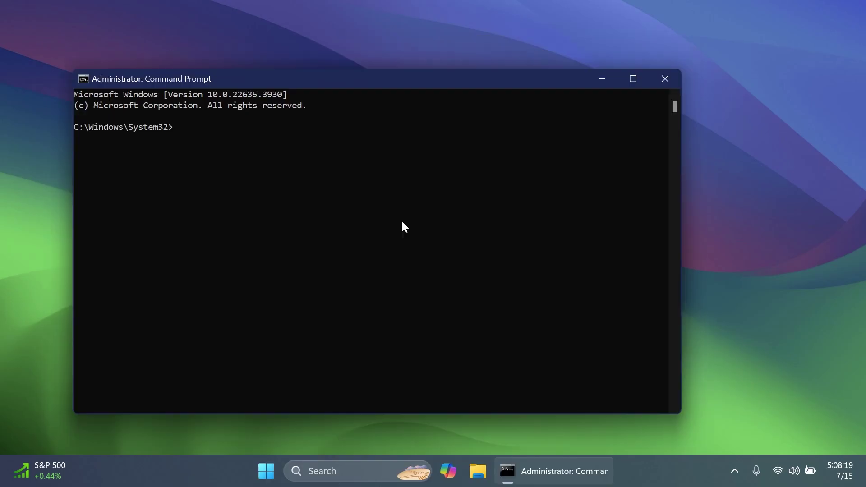
pyautogui.write('cd C:\\hidden features')
pyautogui.press('Return')
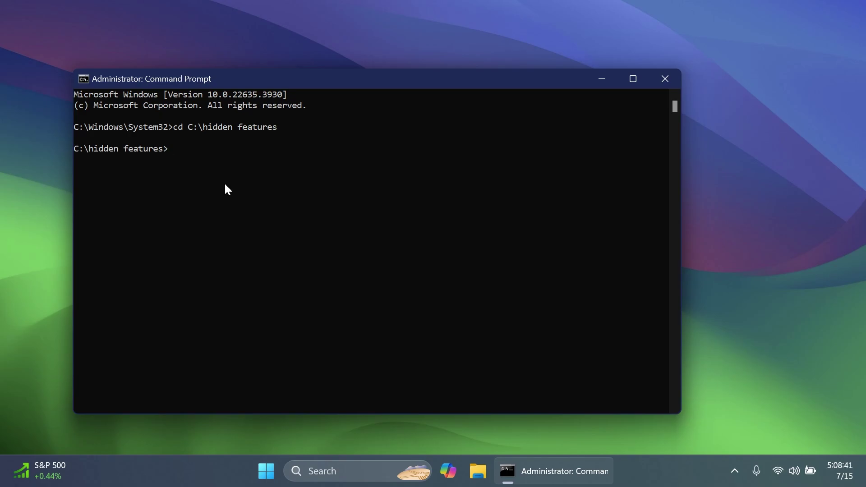
# - Run vivetool /enable /id:48433719
pyautogui.write('vivetool /enable /id:')
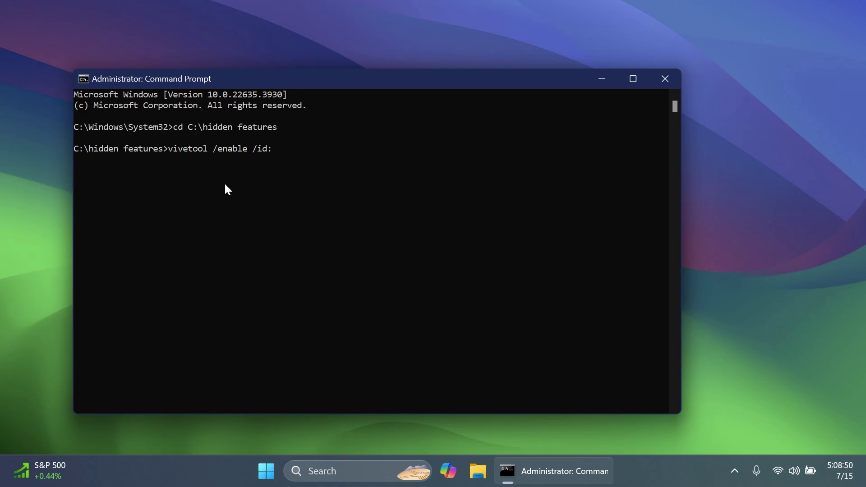
pyautogui.write('484337')
pyautogui.write('19')
pyautogui.press('Return')
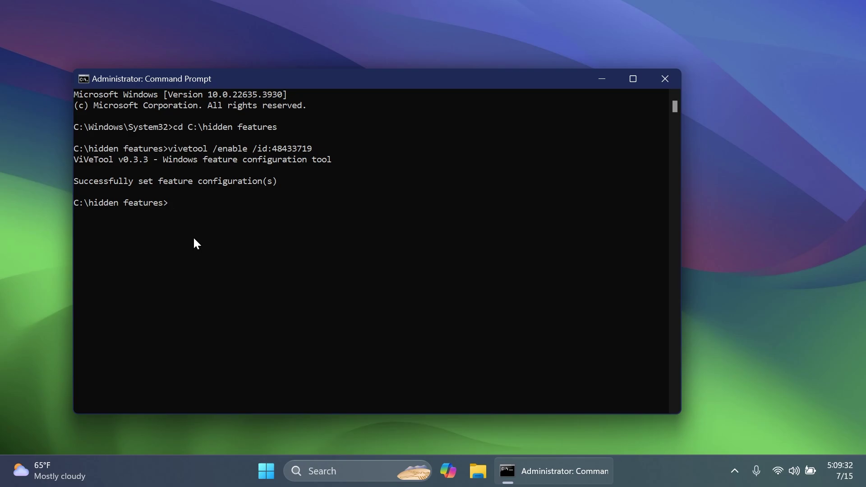
# - Enable ViVeTool features 46874415 and 29532725 with separate vivetool /enable commands
pyautogui.write('vivetool /enable /id:4687')
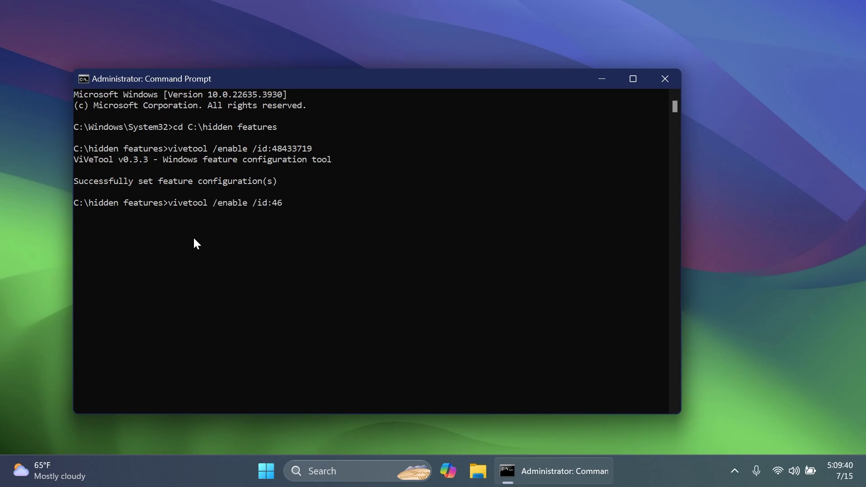
pyautogui.write('4415')
pyautogui.press('Return')
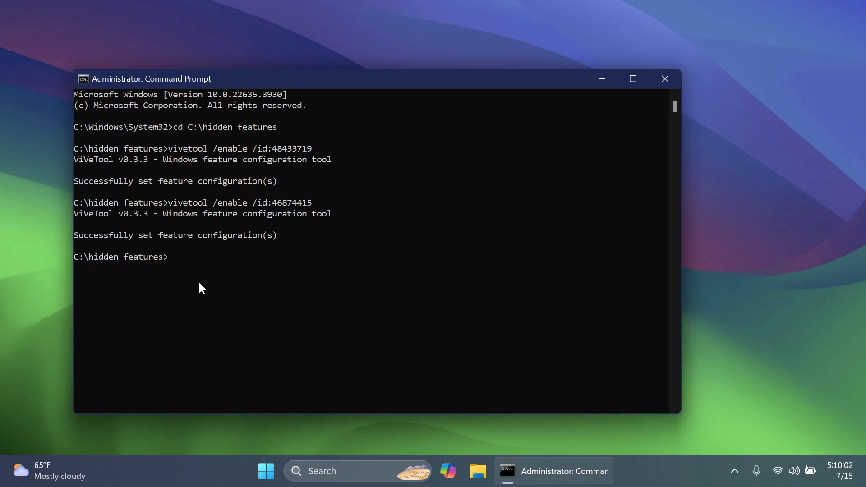
pyautogui.write('vivetool /enable /id:')
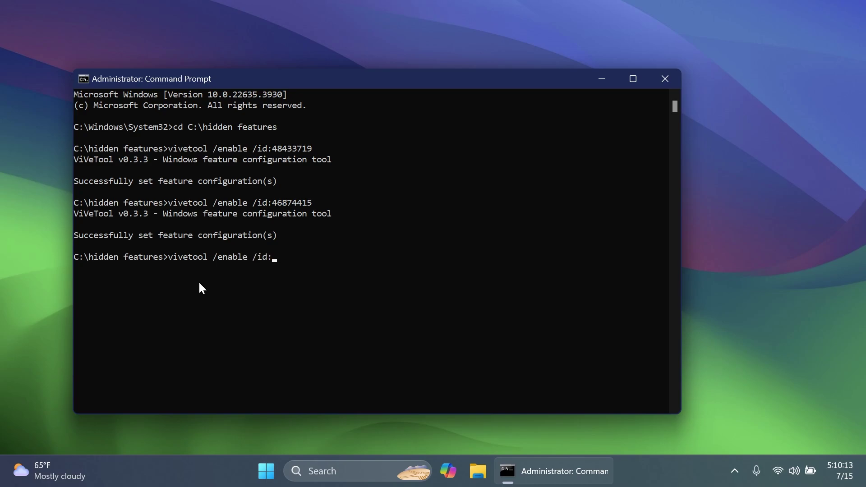
pyautogui.write('29532725')
pyautogui.press('Return')
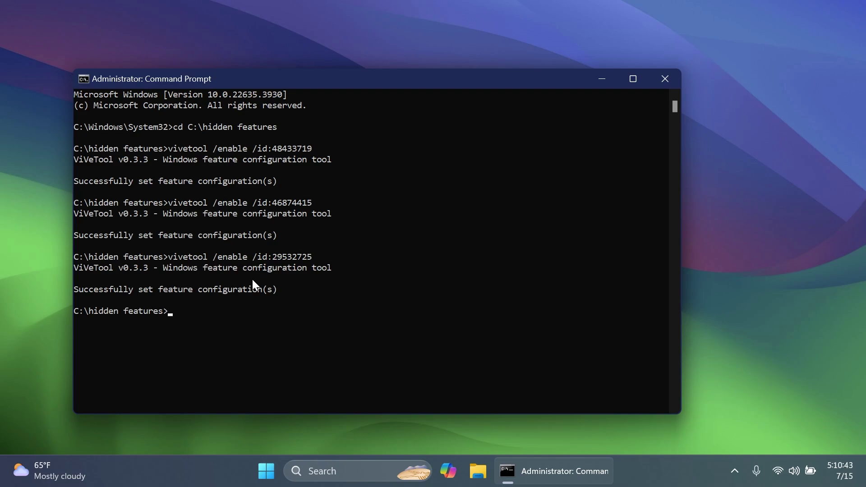
# - Run vivetool /enable /id:46107637,48799383 to enable both features at once
pyautogui.write('vivetool /enable /id:')
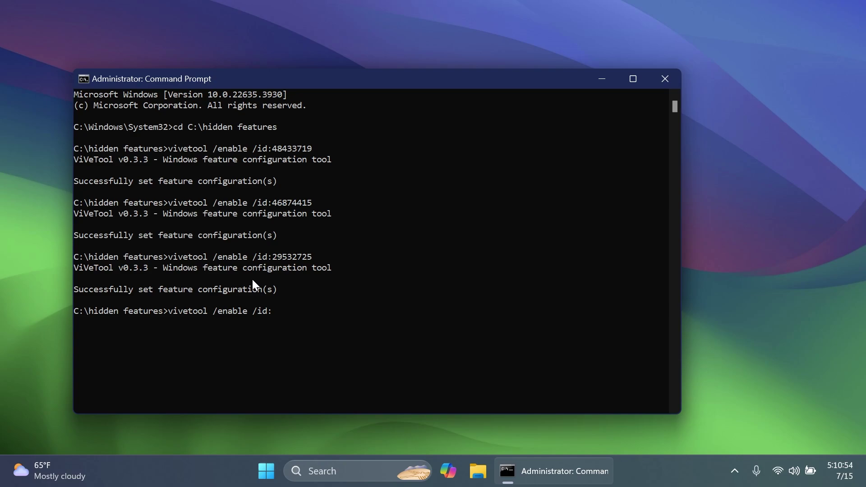
pyautogui.write('46')
pyautogui.write('1076')
pyautogui.write('37')
pyautogui.write(',487')
pyautogui.write('99383')
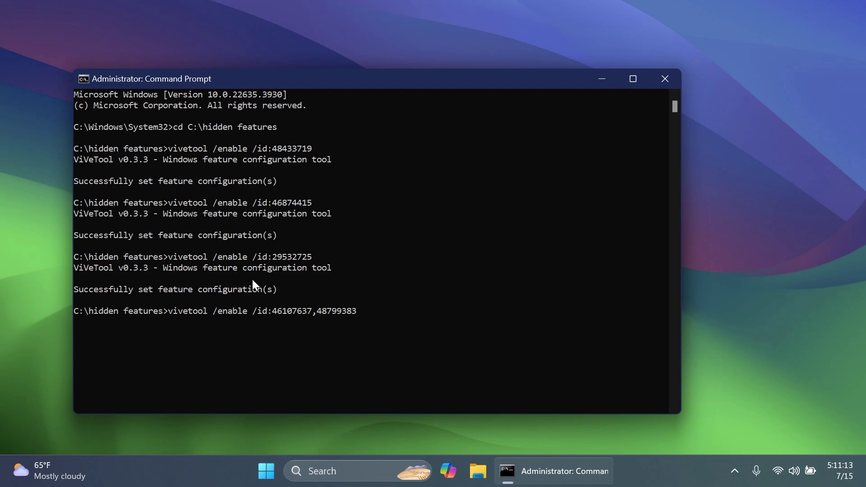
pyautogui.press('Return')
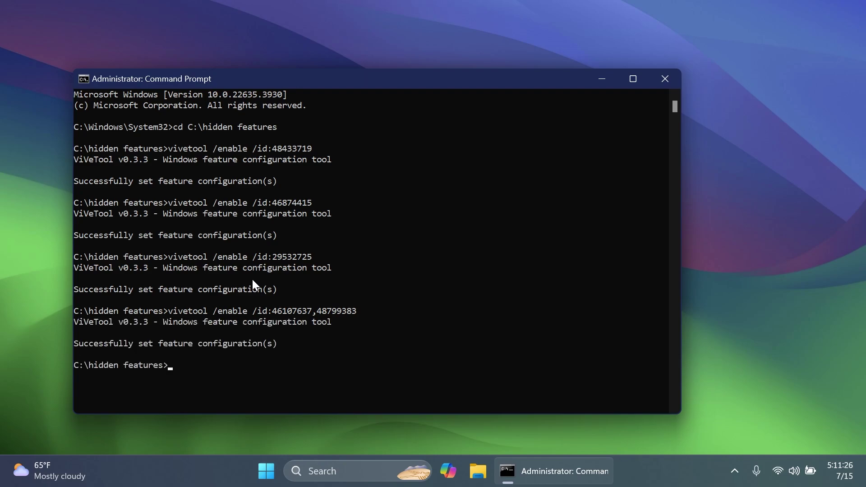
# - Enable feature 48980211 with vivetool, check the output, and close Command Prompt
pyautogui.write('vivetool /enable /id:')
pyautogui.write('4')
pyautogui.write('89802')
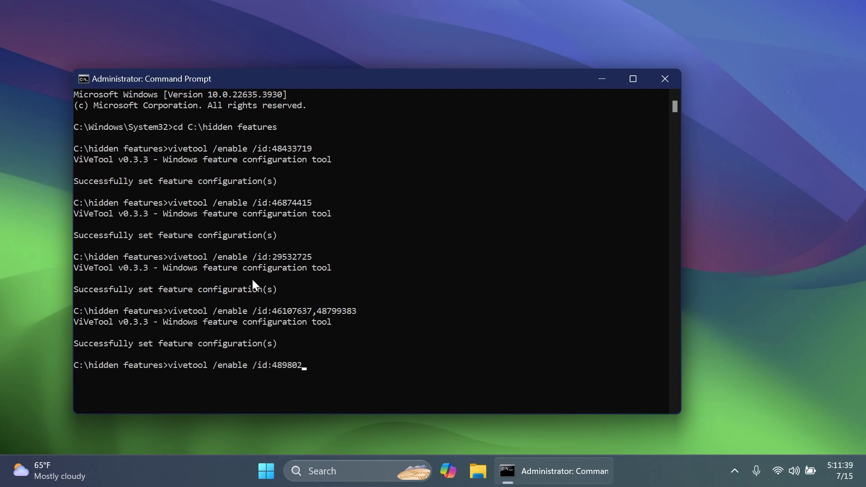
pyautogui.write('11')
pyautogui.press('Return')
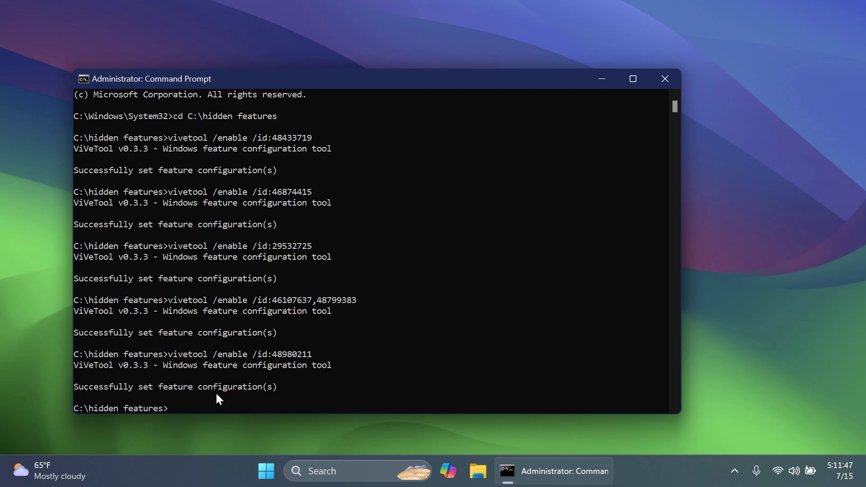
pyautogui.scroll(1, 216, 392)
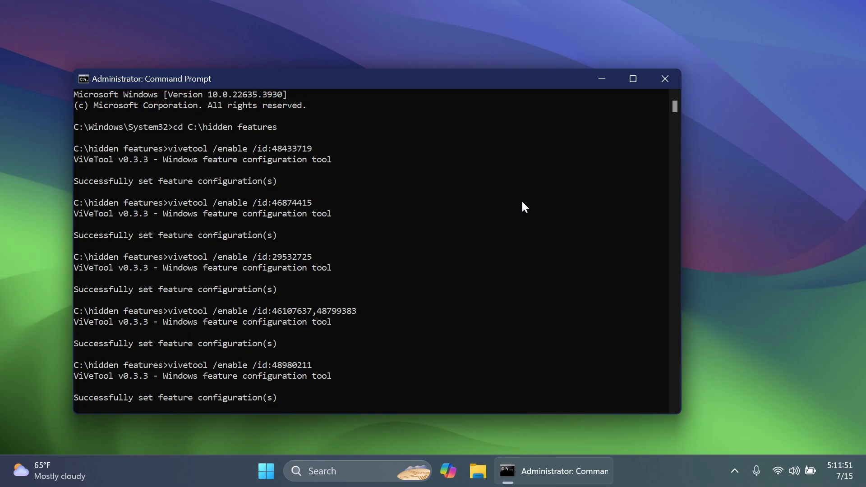
pyautogui.click(662, 83)
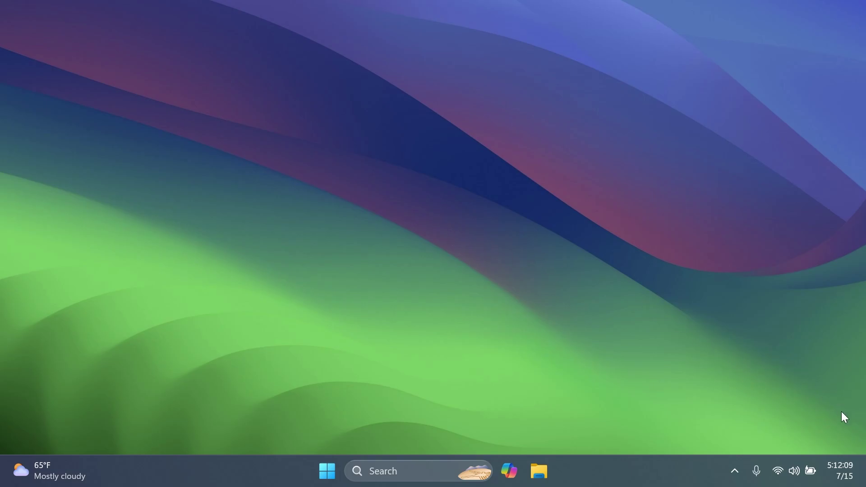
# - Go from the taskbar's Taskbar settings to the Date & time page
pyautogui.moveTo(839, 477)
pyautogui.rightClick(604, 467)
pyautogui.click(623, 445)
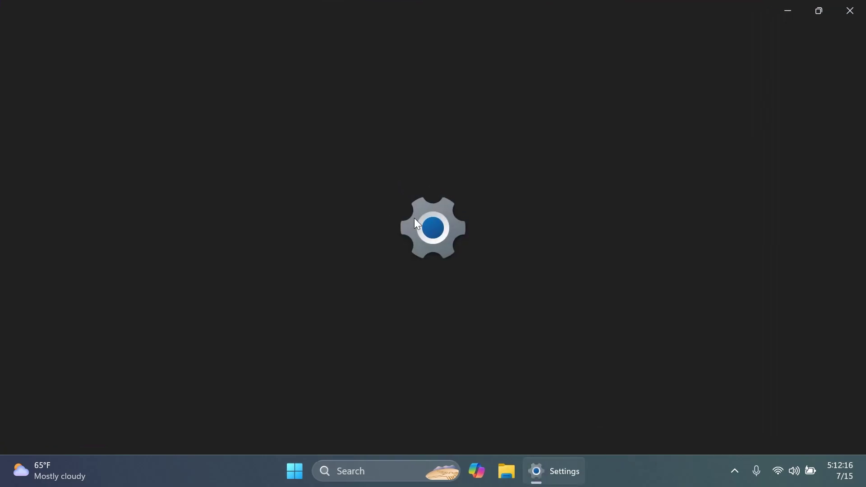
pyautogui.scroll(-10, 380, 310)
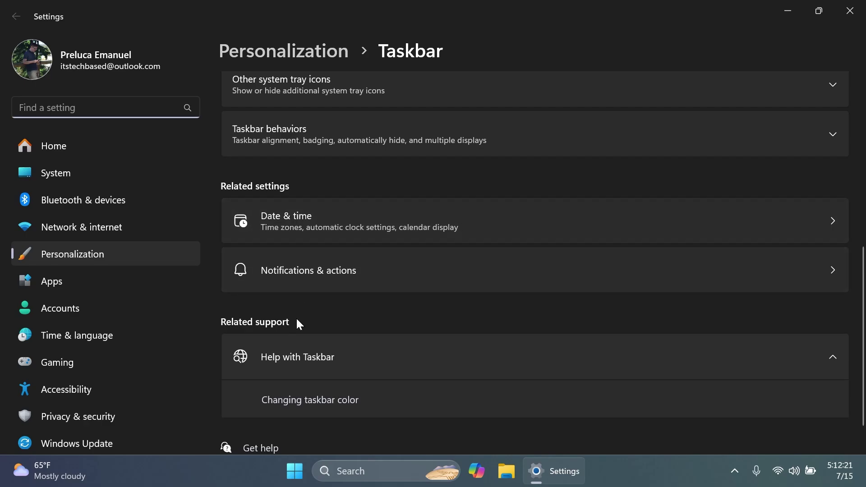
pyautogui.click(318, 219)
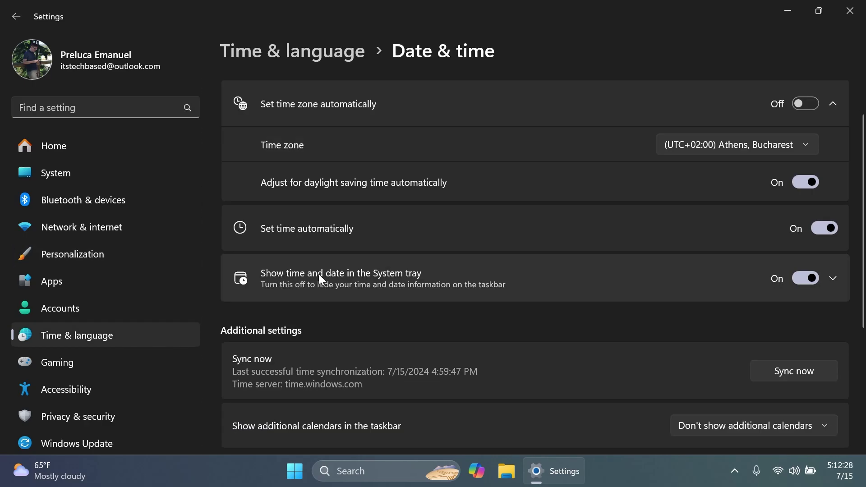
# - Under Show time and date in the System tray, keep abbreviated time and date on and uncheck seconds
pyautogui.click(461, 274)
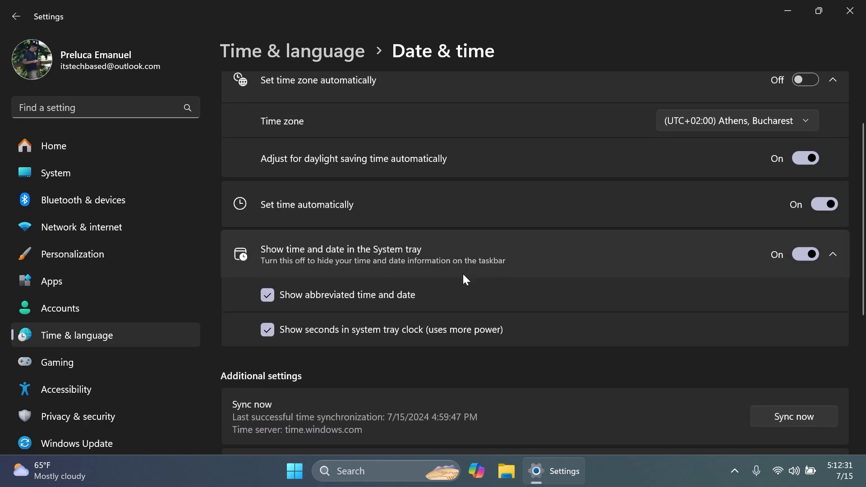
pyautogui.scroll(-2, 442, 302)
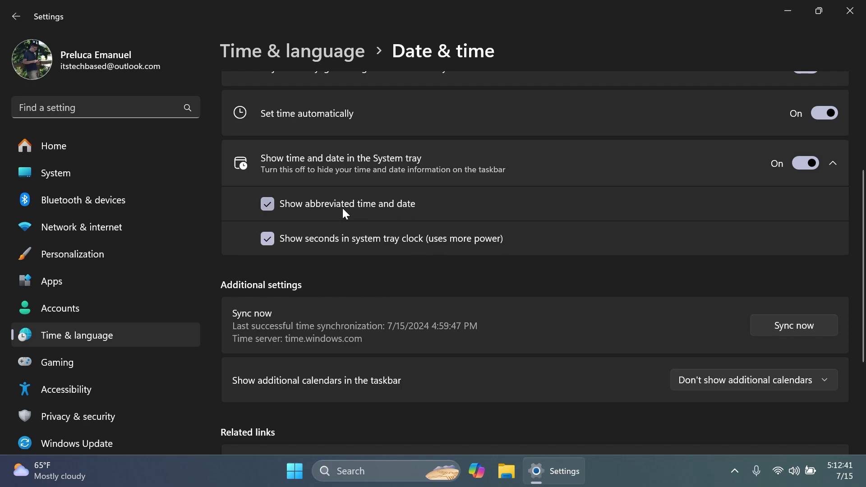
pyautogui.click(267, 206)
pyautogui.moveTo(834, 483)
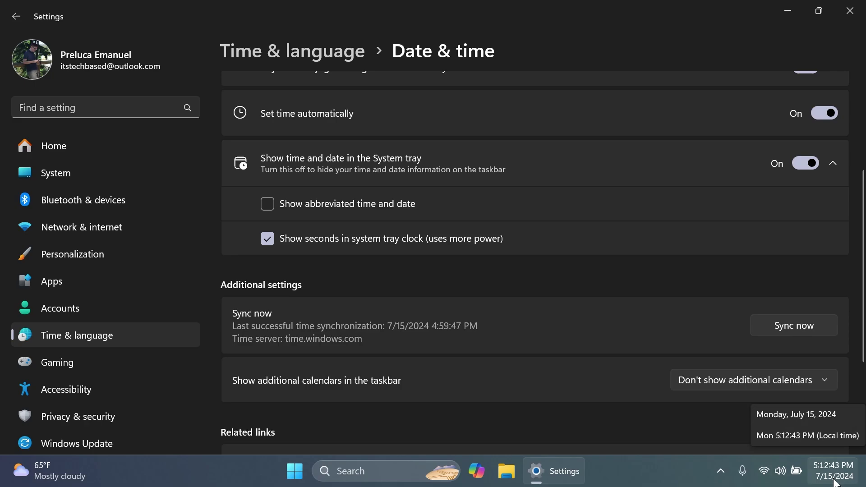
pyautogui.click(262, 203)
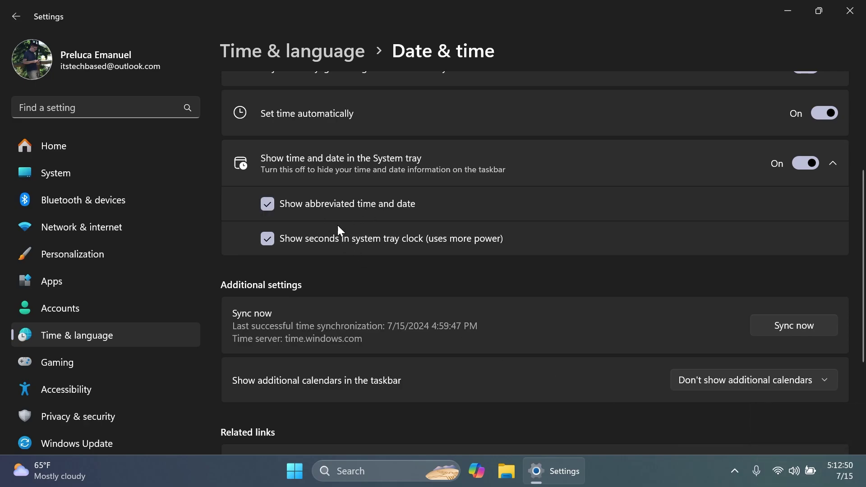
pyautogui.click(270, 240)
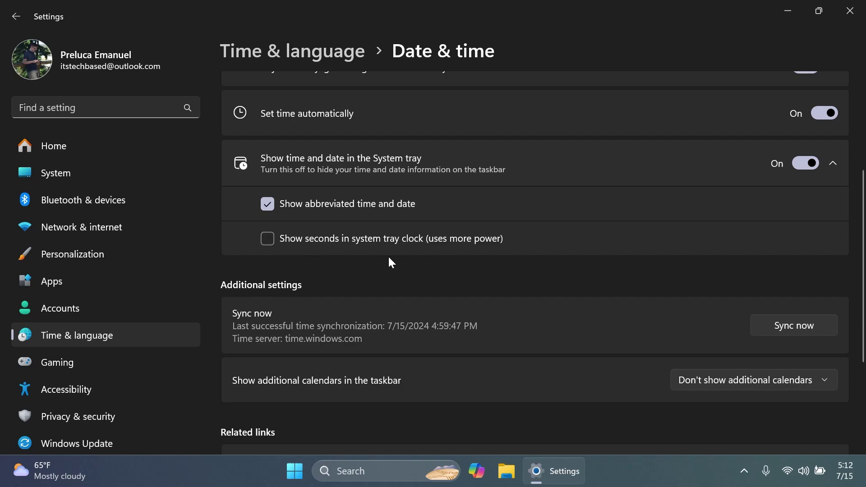
# - Open the Notifications settings from Taskbar settings and expand the Notifications options
pyautogui.moveTo(845, 479)
pyautogui.rightClick(610, 463)
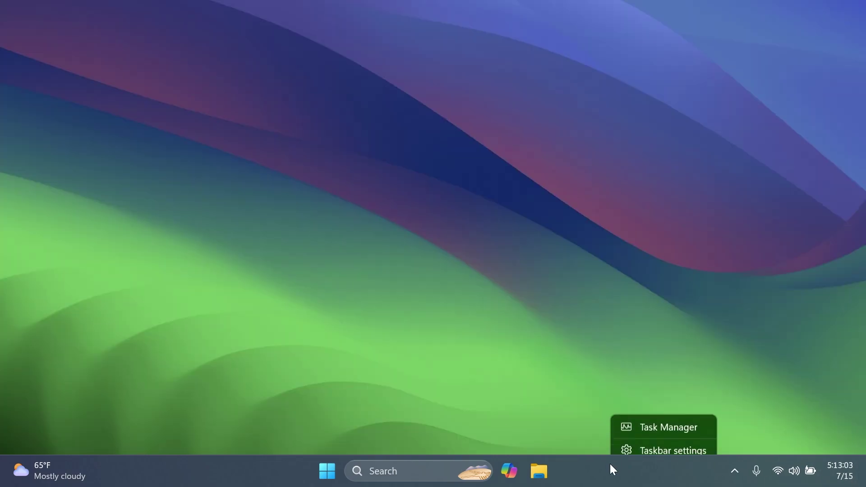
pyautogui.click(634, 446)
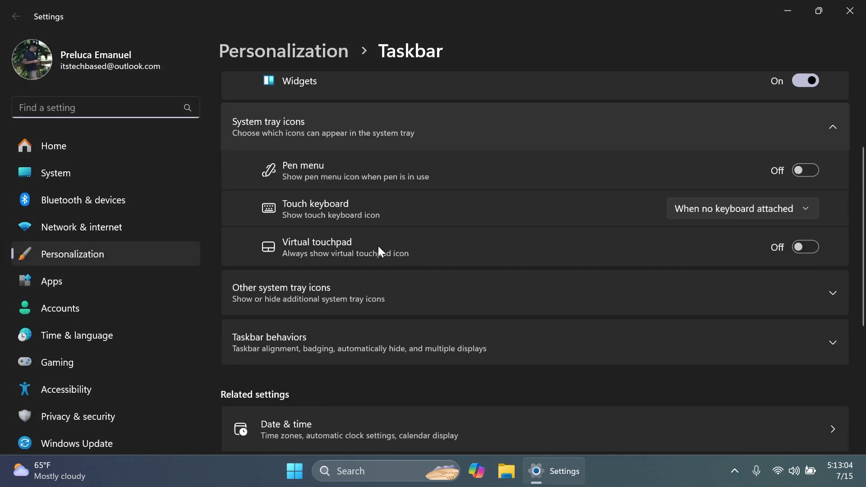
pyautogui.scroll(-5, 377, 247)
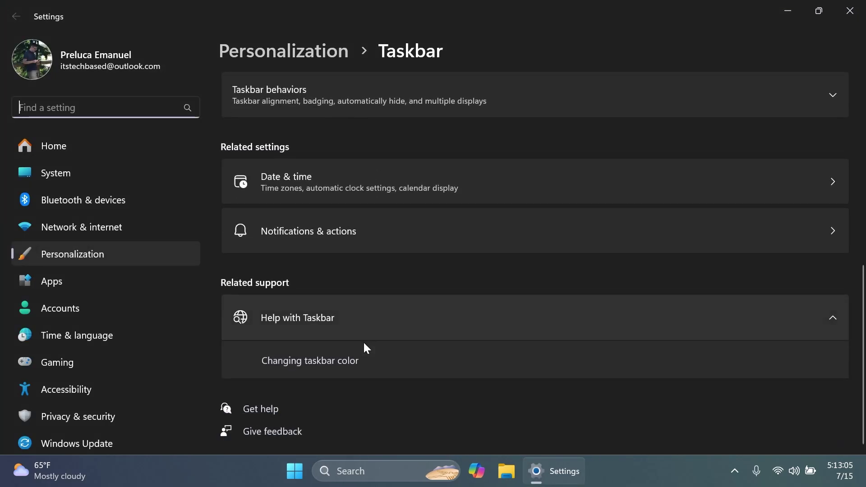
pyautogui.click(323, 237)
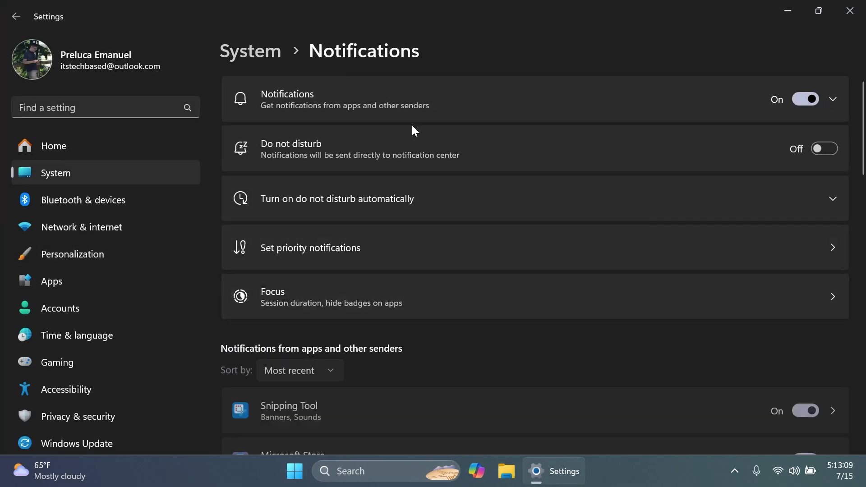
pyautogui.click(416, 96)
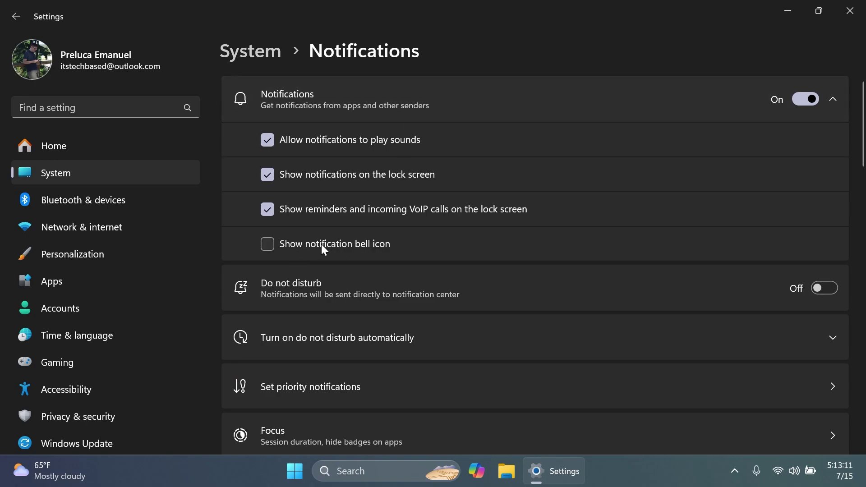
# - Toggle Show notification bell icon on and off several times, leaving it off
pyautogui.click(268, 246)
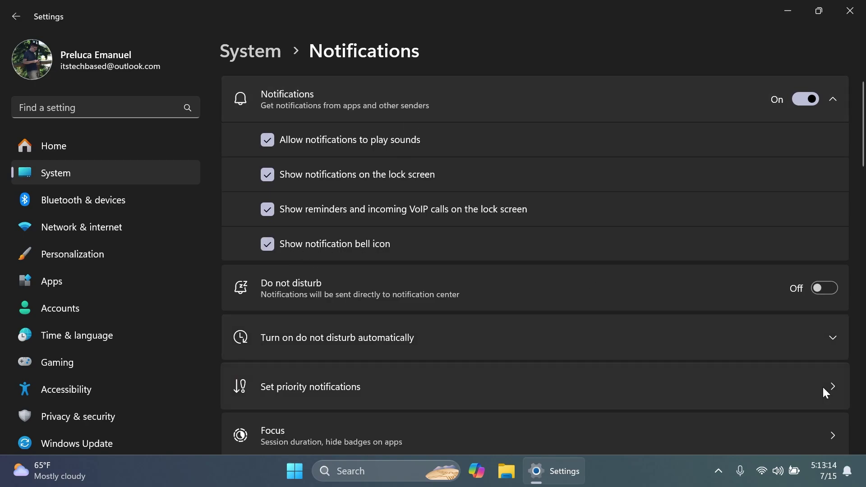
pyautogui.click(267, 244)
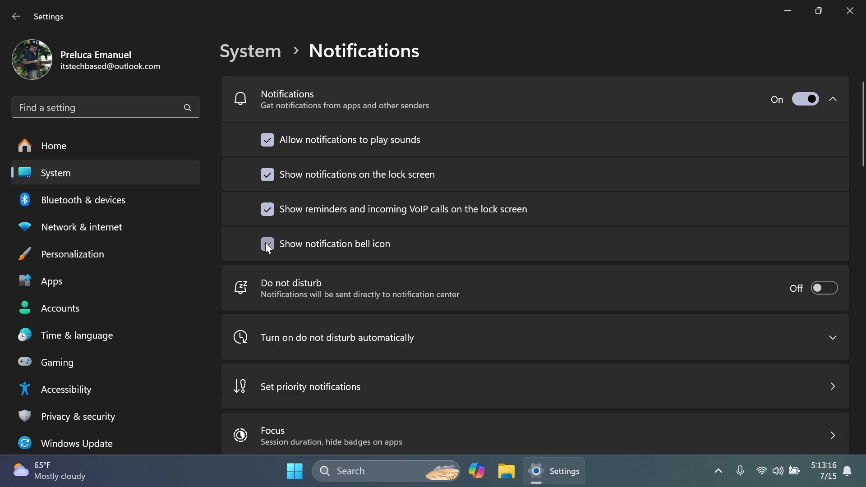
pyautogui.click(267, 243)
pyautogui.click(267, 248)
pyautogui.click(264, 242)
pyautogui.click(274, 245)
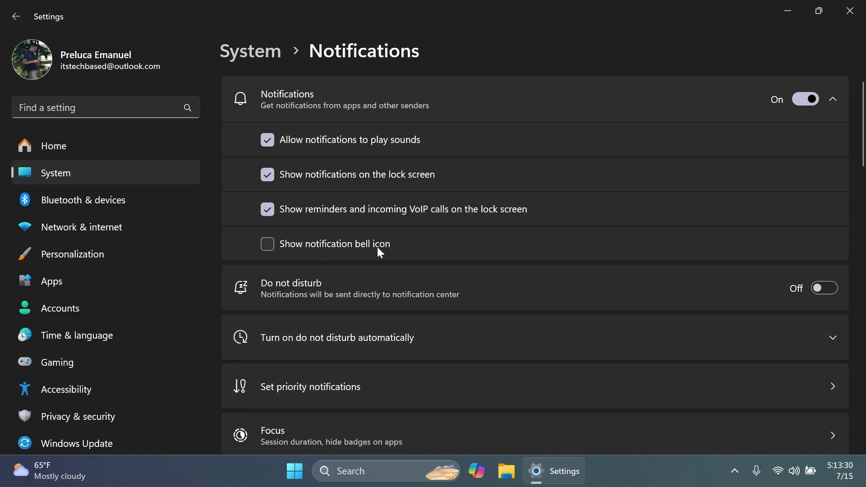
# - Close Settings and reopen Taskbar settings from the taskbar menu
pyautogui.click(850, 11)
pyautogui.rightClick(651, 454)
pyautogui.click(651, 441)
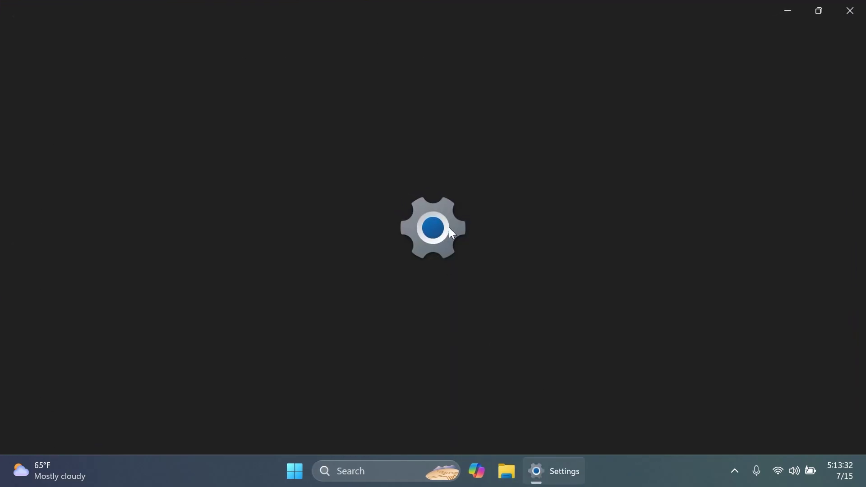
# - Review the Taskbar behaviors options, including Combine taskbar buttons and hide labels, then switch to File Explorer
pyautogui.click(359, 154)
pyautogui.scroll(-5, 402, 223)
pyautogui.scroll(4, 402, 222)
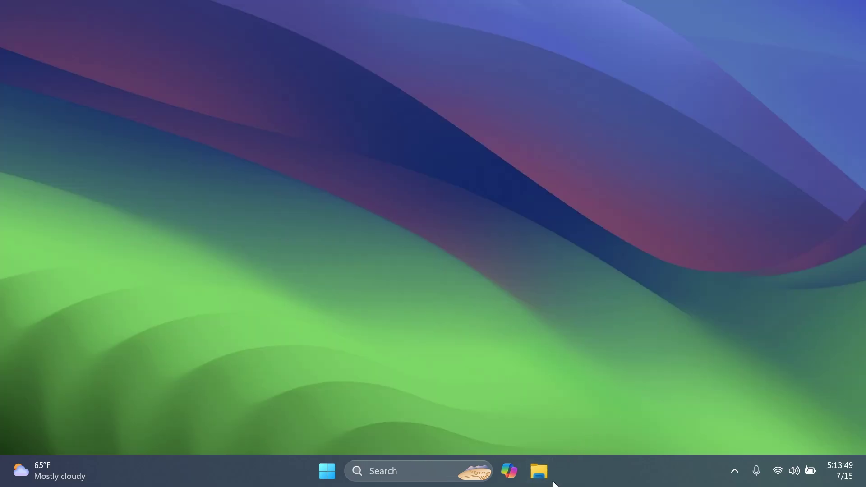
pyautogui.click(539, 471)
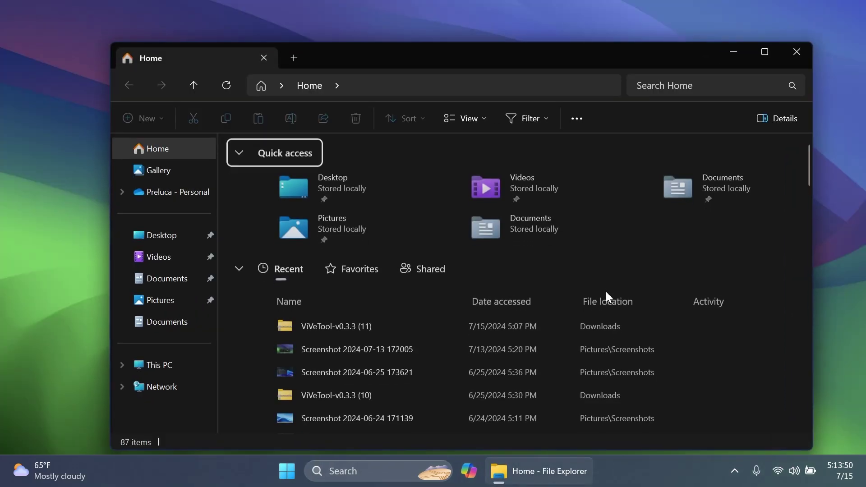
# - Open a second Home tab, drag it out into its own window, and minimize Explorer
pyautogui.moveTo(496, 53); pyautogui.dragTo(477, 29)
pyautogui.click(276, 34)
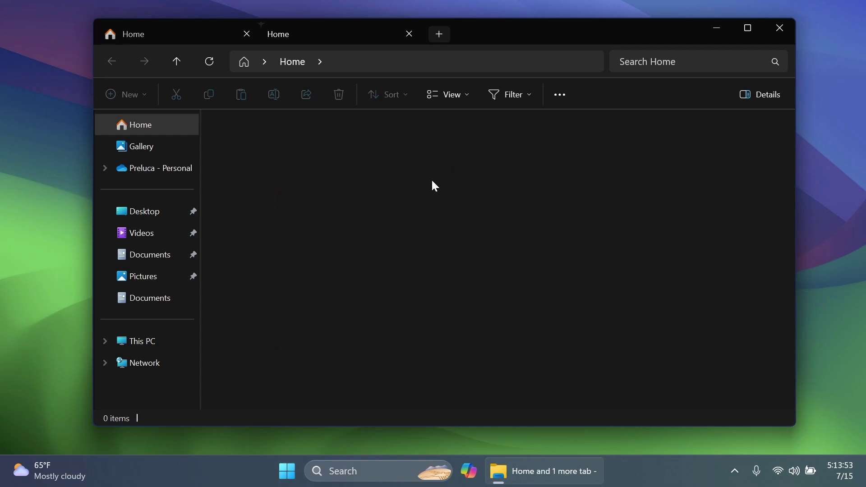
pyautogui.moveTo(315, 33); pyautogui.dragTo(394, 159)
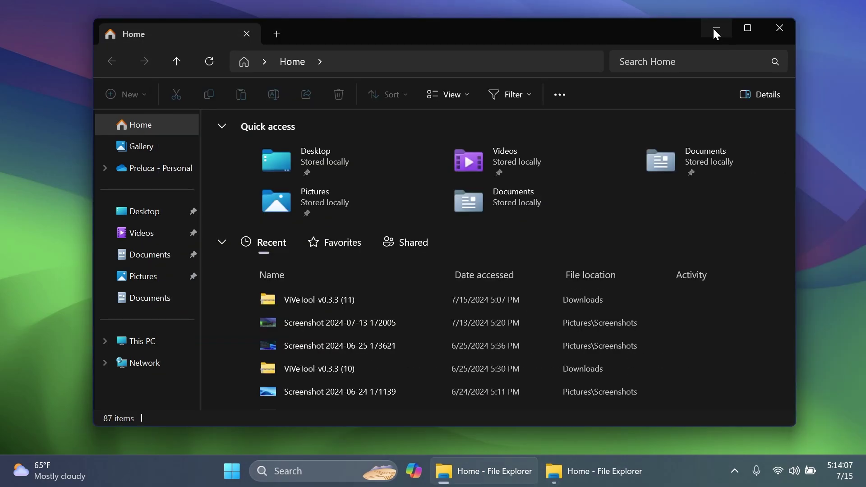
pyautogui.click(712, 27)
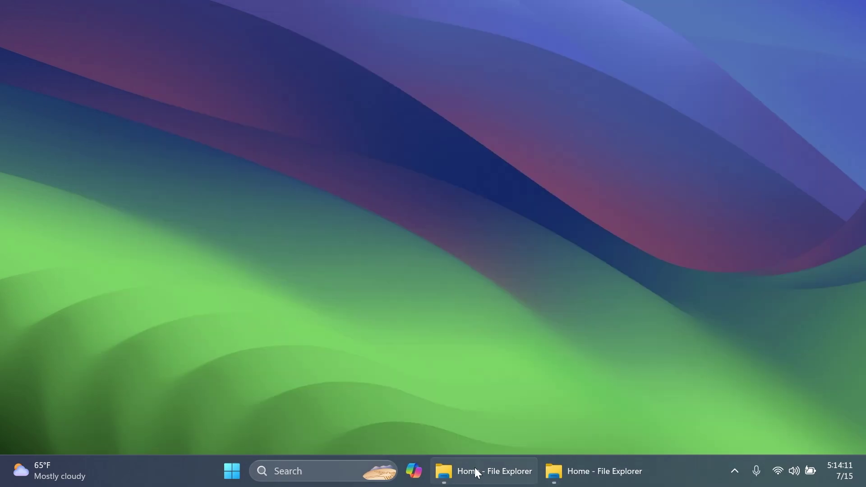
# - Compare the two Explorer taskbar previews, restore the first window, and bring up the taskbar menu
pyautogui.moveTo(474, 467)
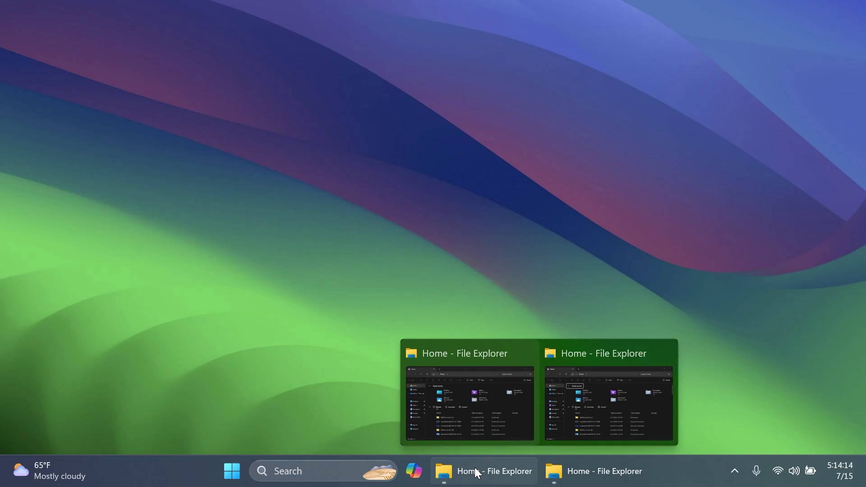
pyautogui.moveTo(483, 392)
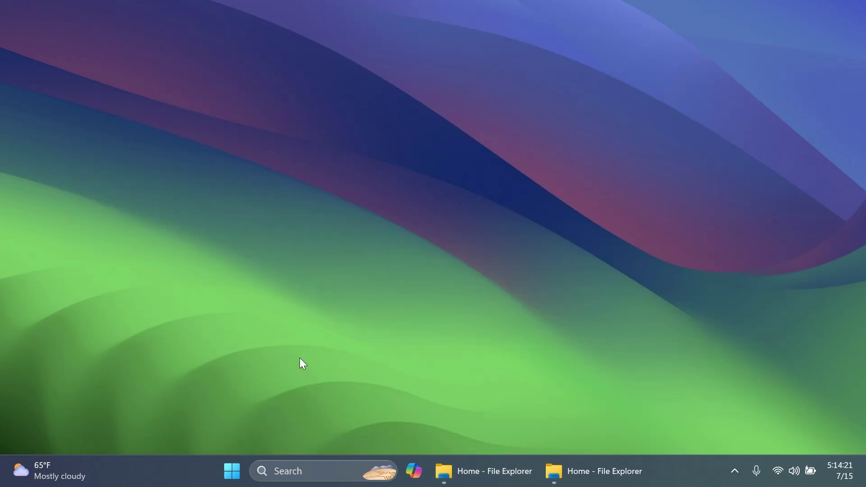
pyautogui.moveTo(494, 480)
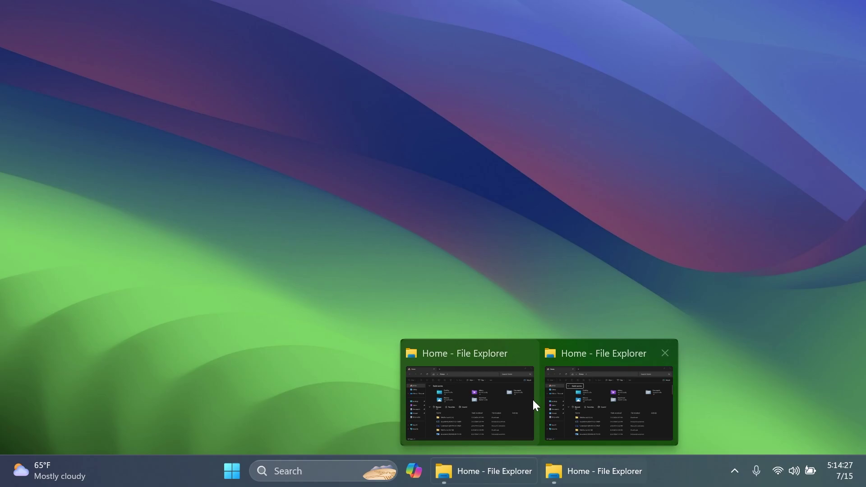
pyautogui.click(532, 399)
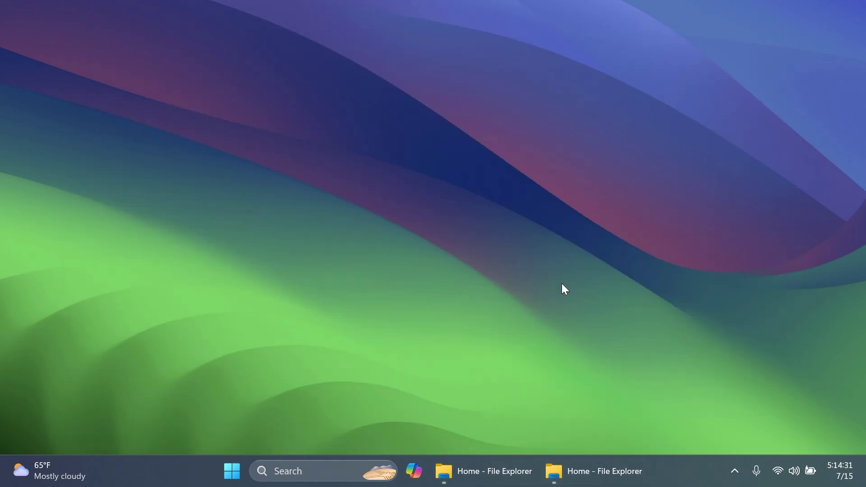
pyautogui.moveTo(479, 475)
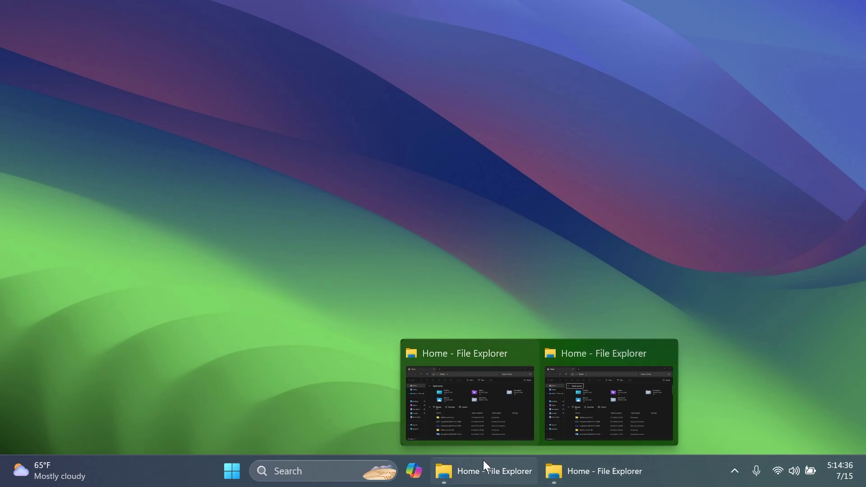
pyautogui.moveTo(445, 358)
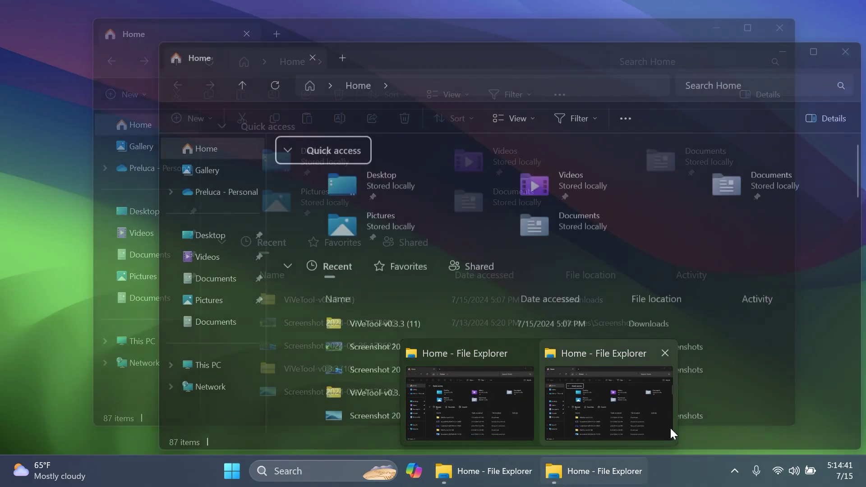
pyautogui.rightClick(672, 476)
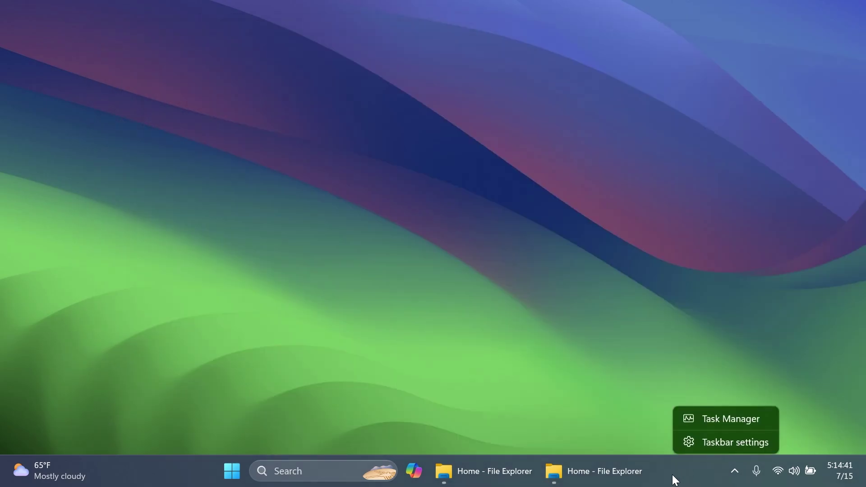
# - In Taskbar behaviors, change Combine taskbar buttons and hide labels from Never to Always
pyautogui.click(702, 445)
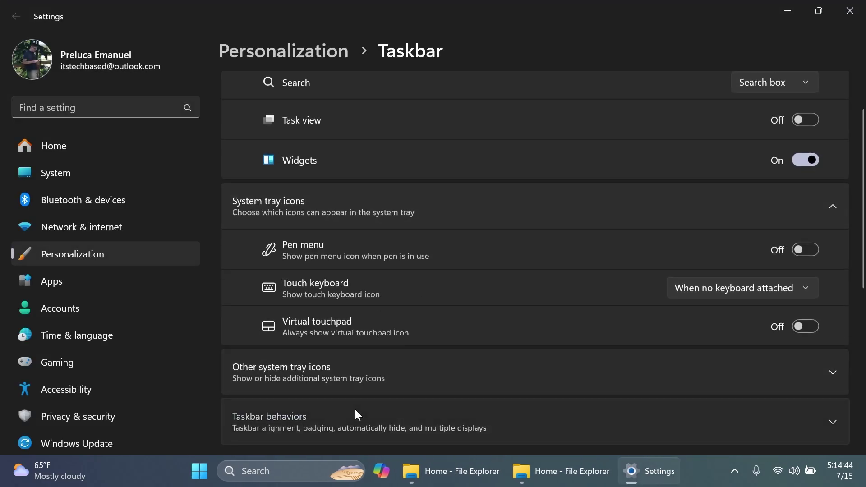
pyautogui.click(354, 411)
pyautogui.scroll(-6, 463, 314)
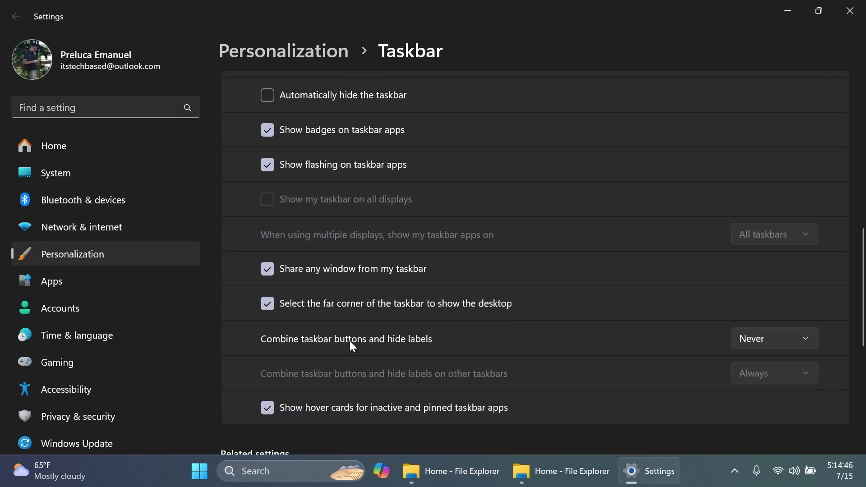
pyautogui.click(764, 335)
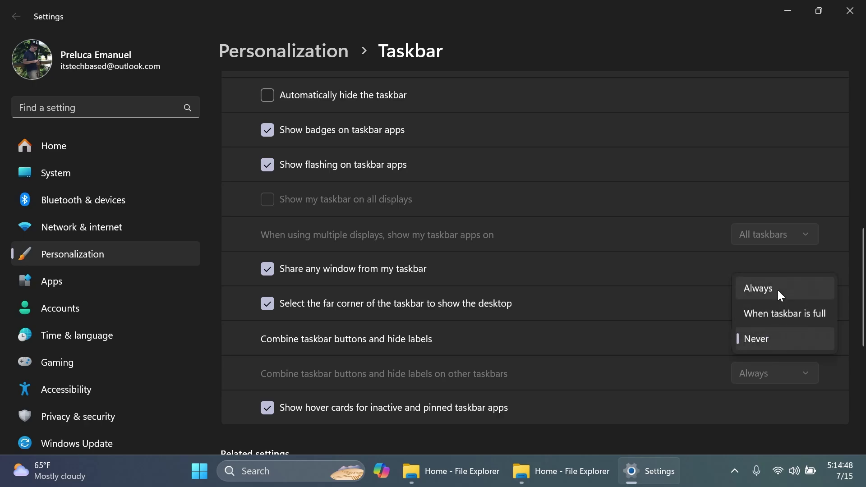
pyautogui.click(777, 289)
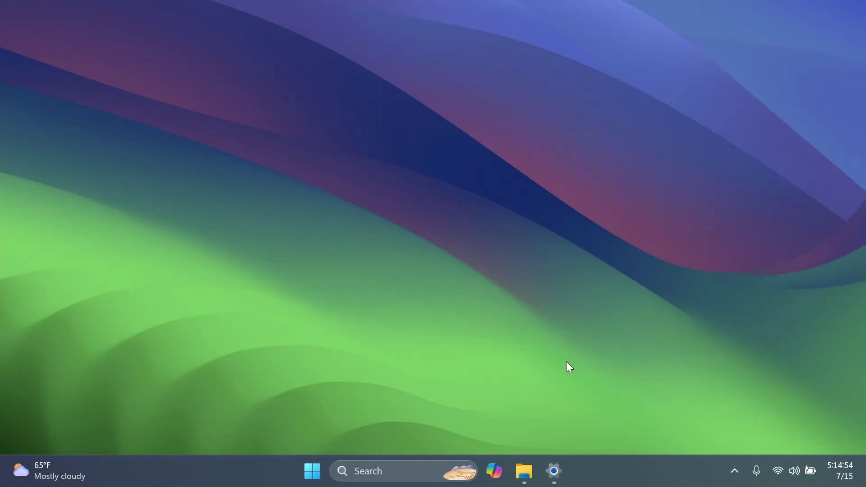
# - Restore the second Explorer window, add two Home tabs, and minimize it to check the combined preview
pyautogui.moveTo(524, 471)
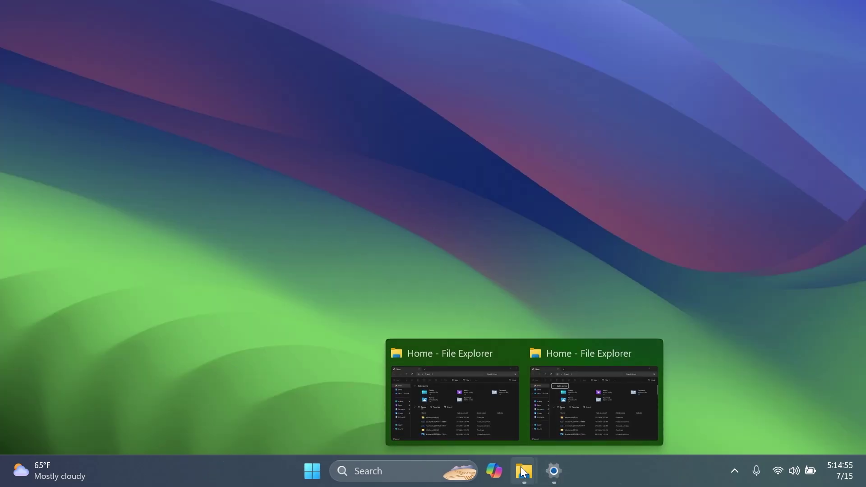
pyautogui.click(540, 400)
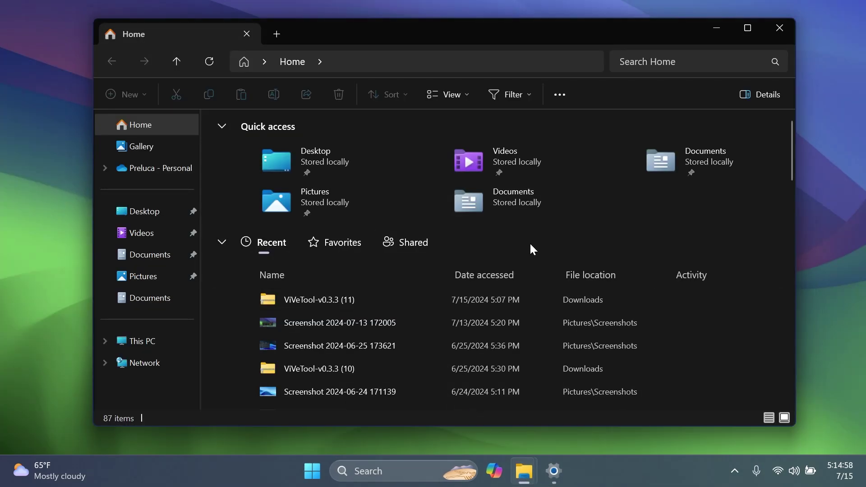
pyautogui.click(277, 33)
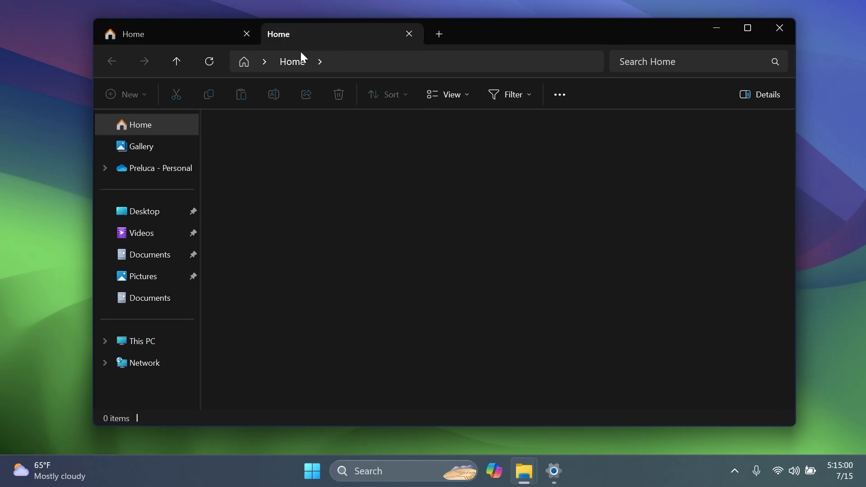
pyautogui.click(446, 30)
pyautogui.click(716, 28)
pyautogui.moveTo(523, 471)
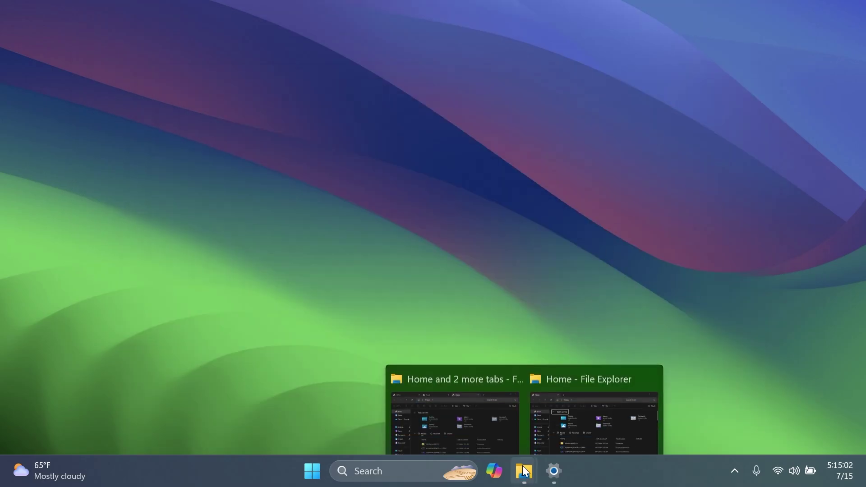
pyautogui.moveTo(444, 356)
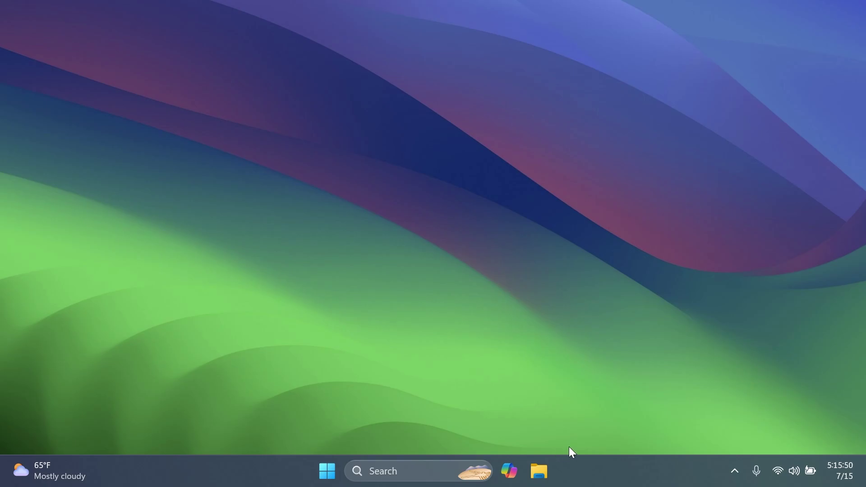
pyautogui.rightClick(541, 472)
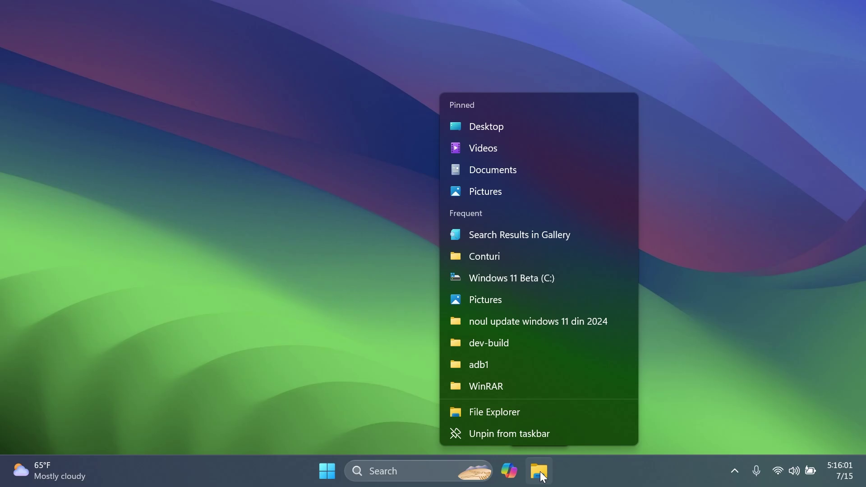
pyautogui.click(585, 473)
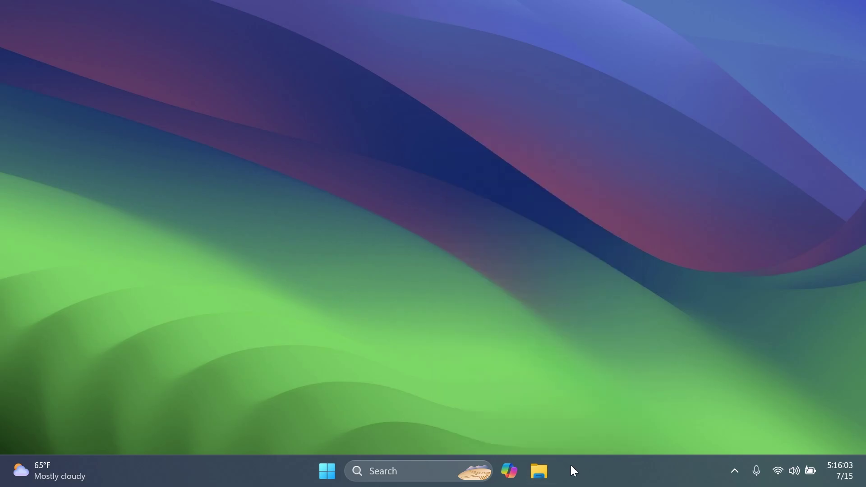
pyautogui.click(539, 470)
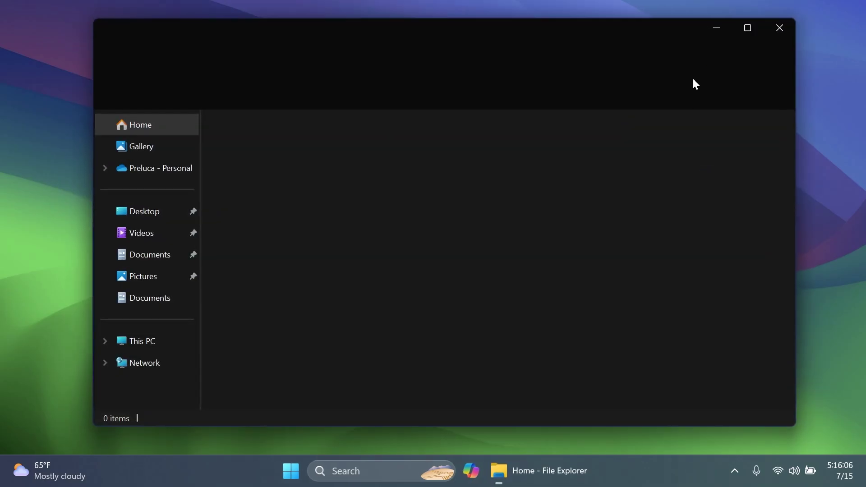
pyautogui.hotkey('alt', 'F4')
pyautogui.rightClick(546, 476)
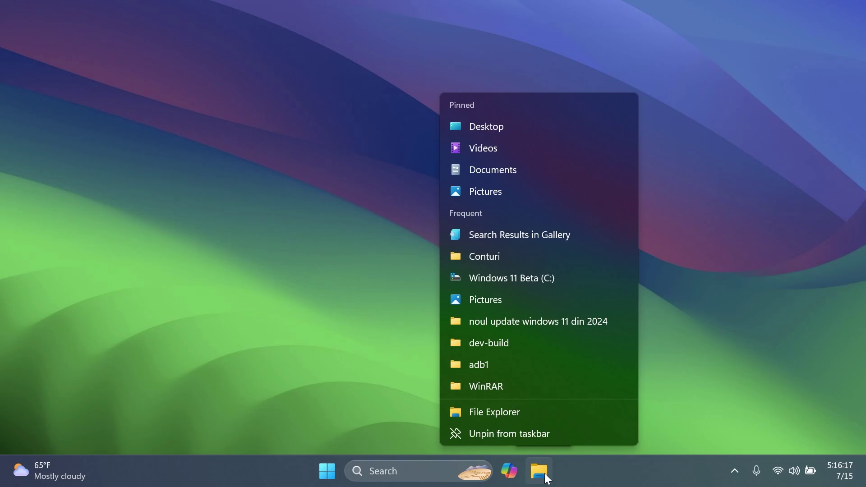
pyautogui.click(646, 398)
pyautogui.rightClick(539, 471)
pyautogui.click(704, 349)
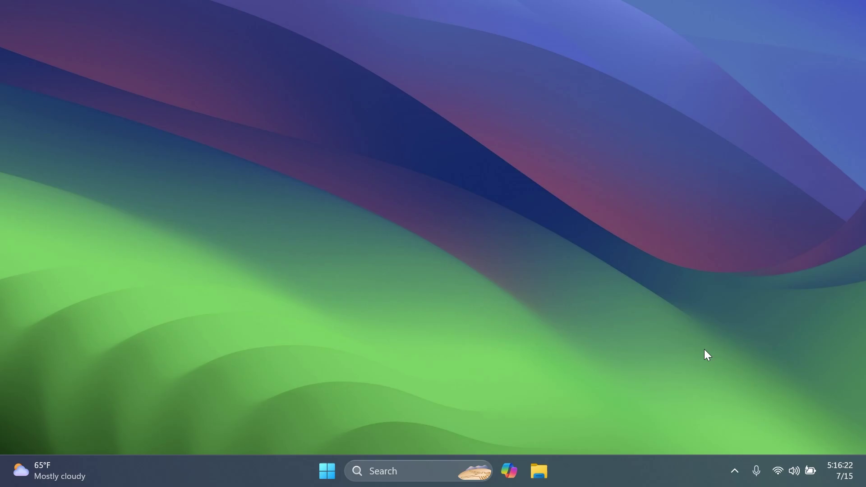
pyautogui.rightClick(620, 476)
pyautogui.click(647, 443)
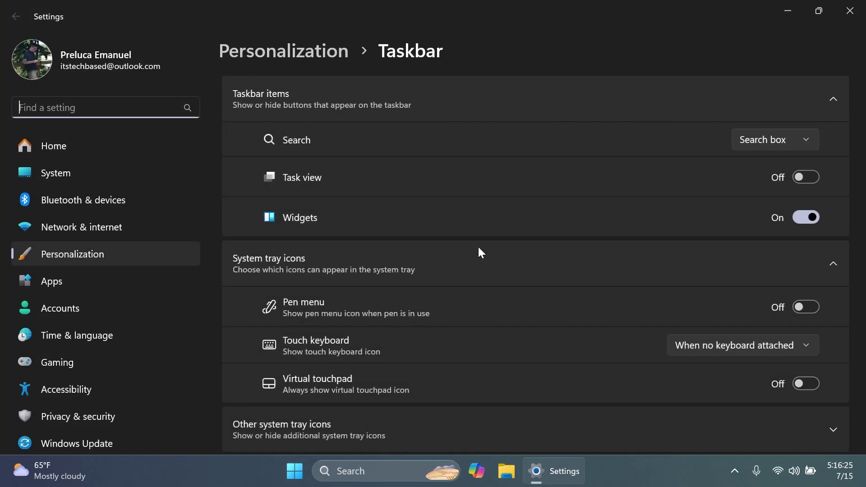
pyautogui.scroll(-5, 477, 246)
pyautogui.click(358, 204)
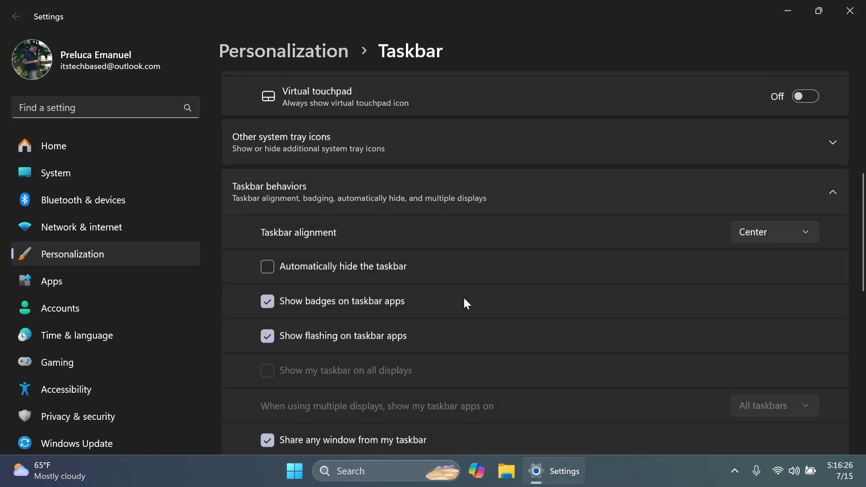
pyautogui.scroll(-2, 463, 296)
pyautogui.scroll(-5, 363, 169)
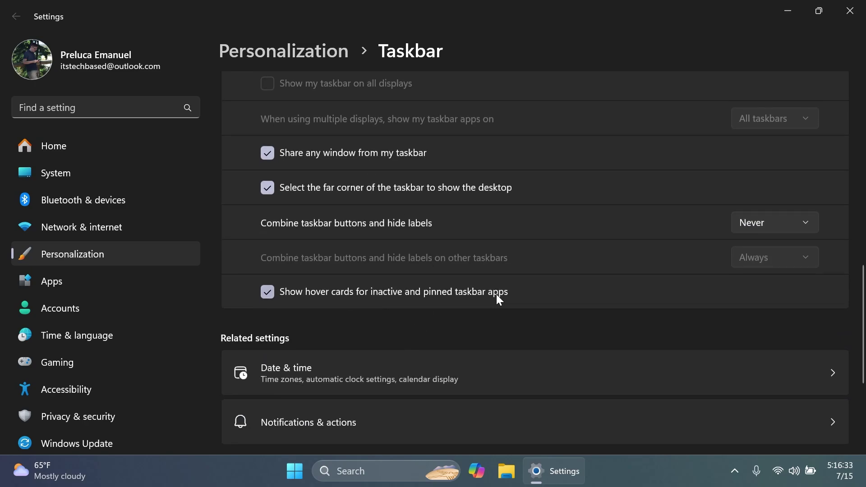
pyautogui.click(268, 292)
pyautogui.click(536, 471)
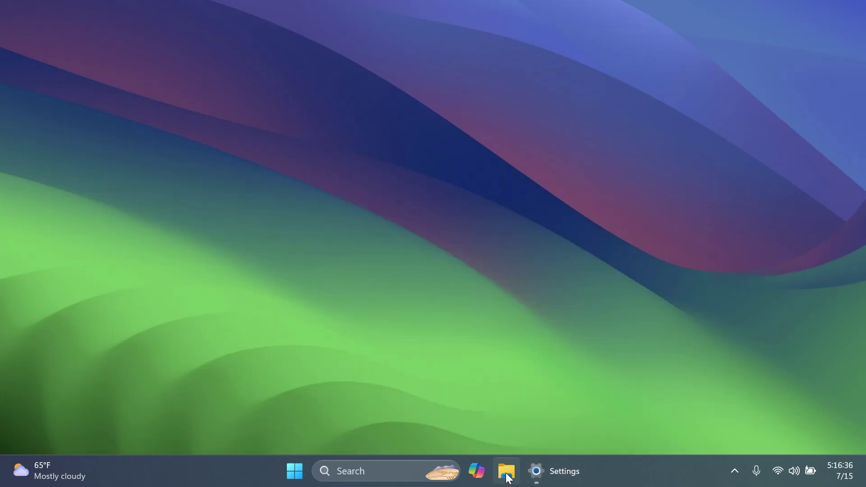
pyautogui.click(550, 471)
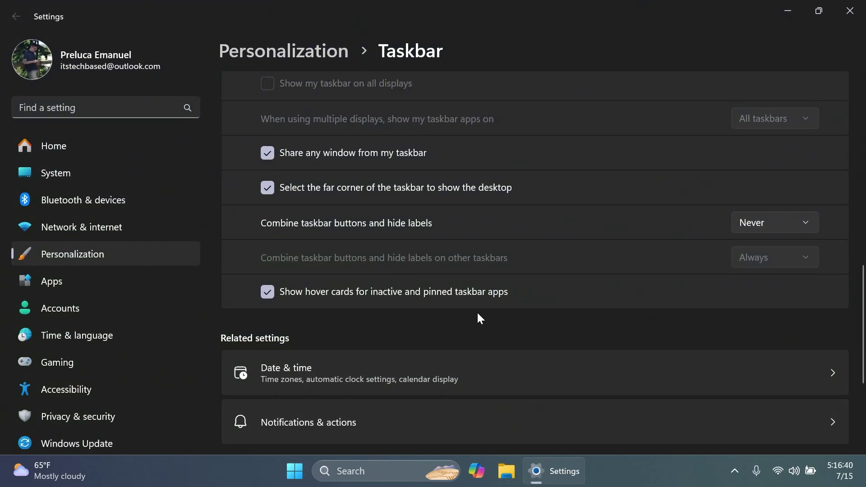
pyautogui.hotkey('alt', 'F4')
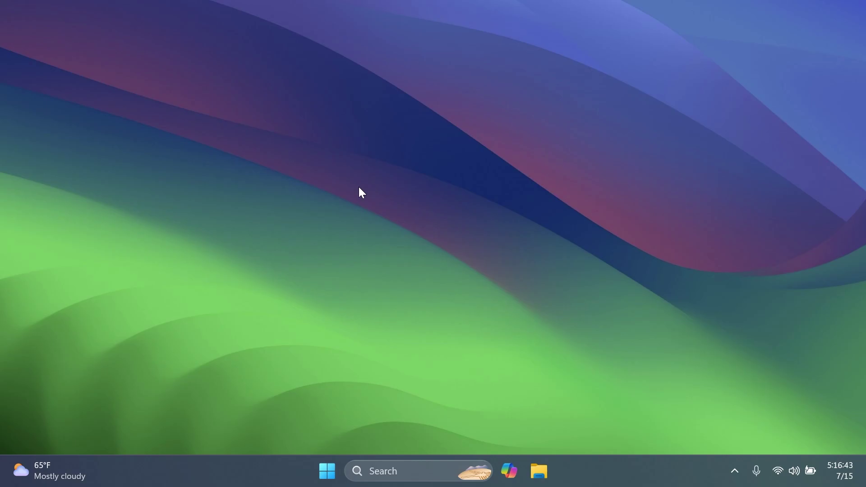